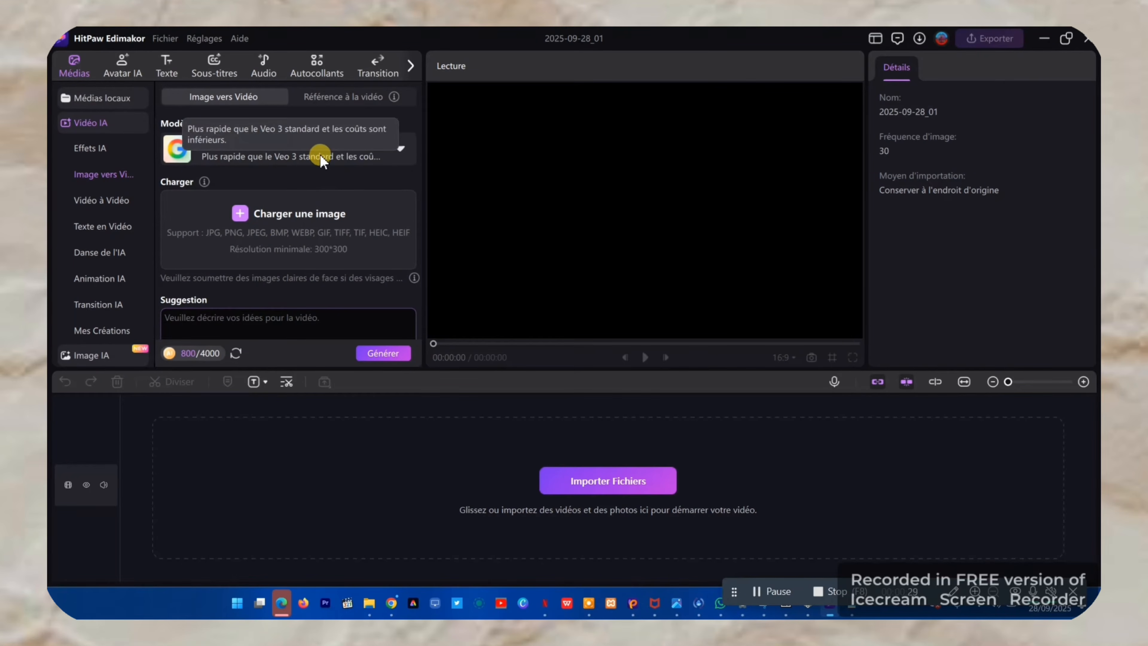
Choose Google Veo 3 Fast as the model for the image-to-video generation.
click(365, 159)
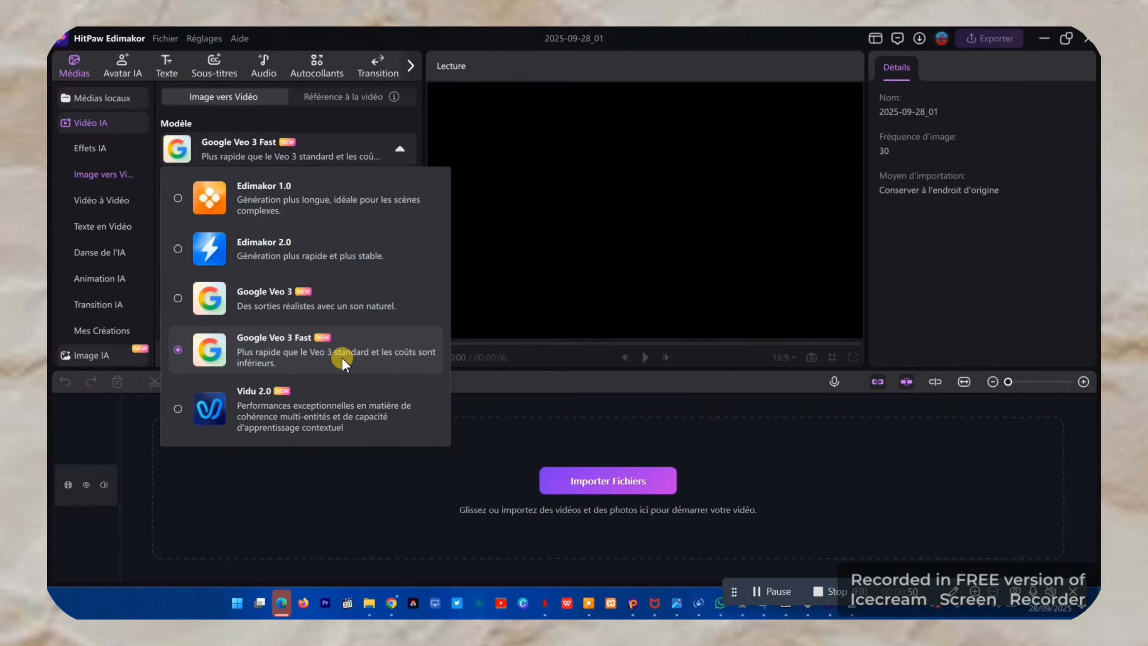
click(323, 358)
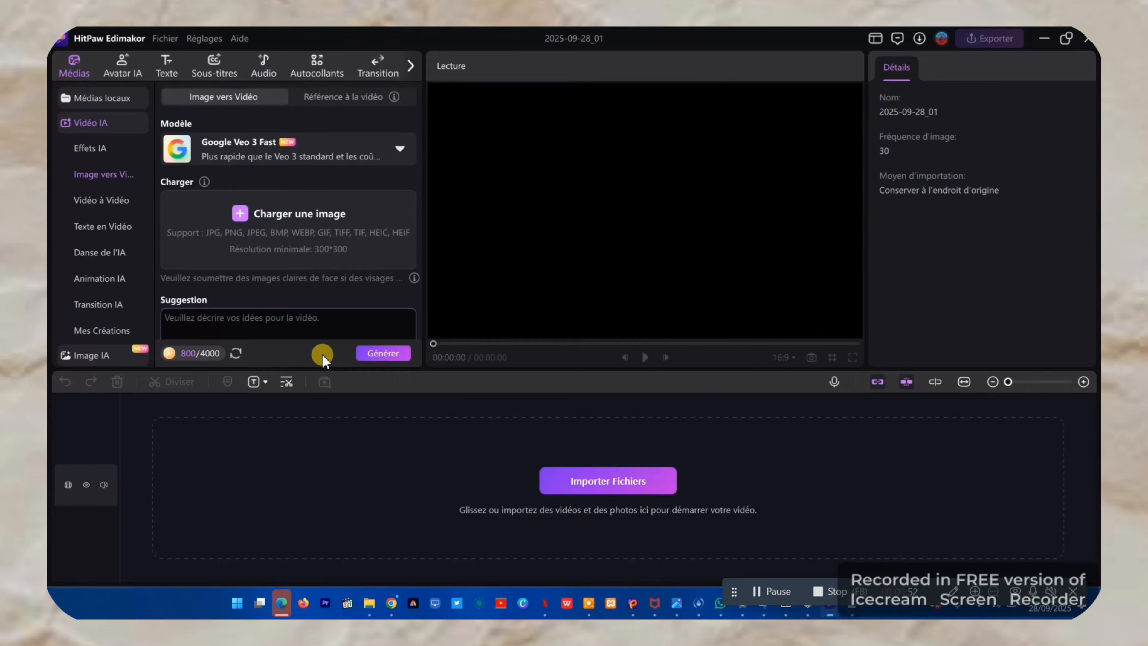
Load Generated Image September 22, 2025 - 10_11PM.png from the downloads folder, raising the horizontal crop frame to include the man's head and torso.
scroll(253, 271, down, 1)
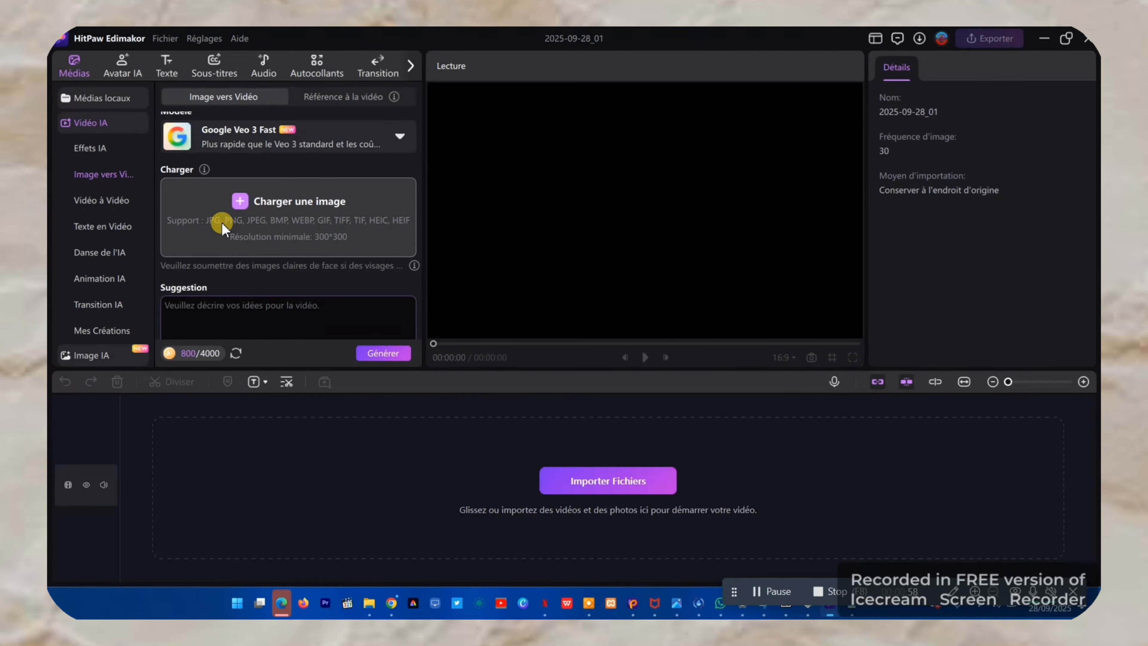
click(286, 212)
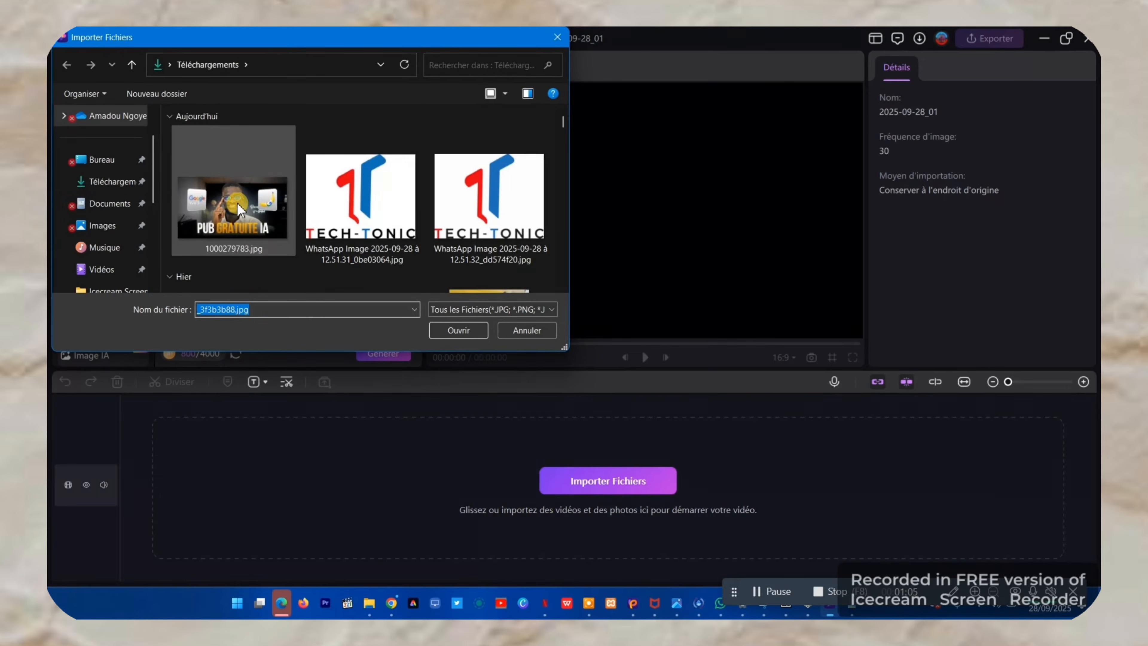
scroll(312, 220, down, 10)
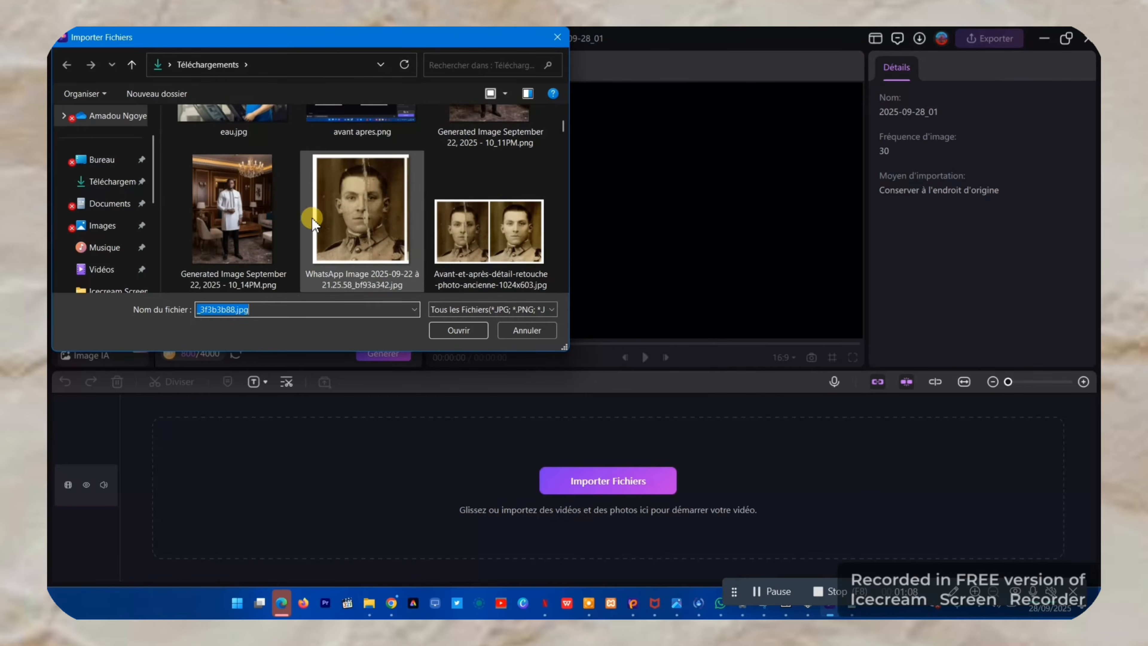
scroll(321, 205, up, 2)
click(504, 185)
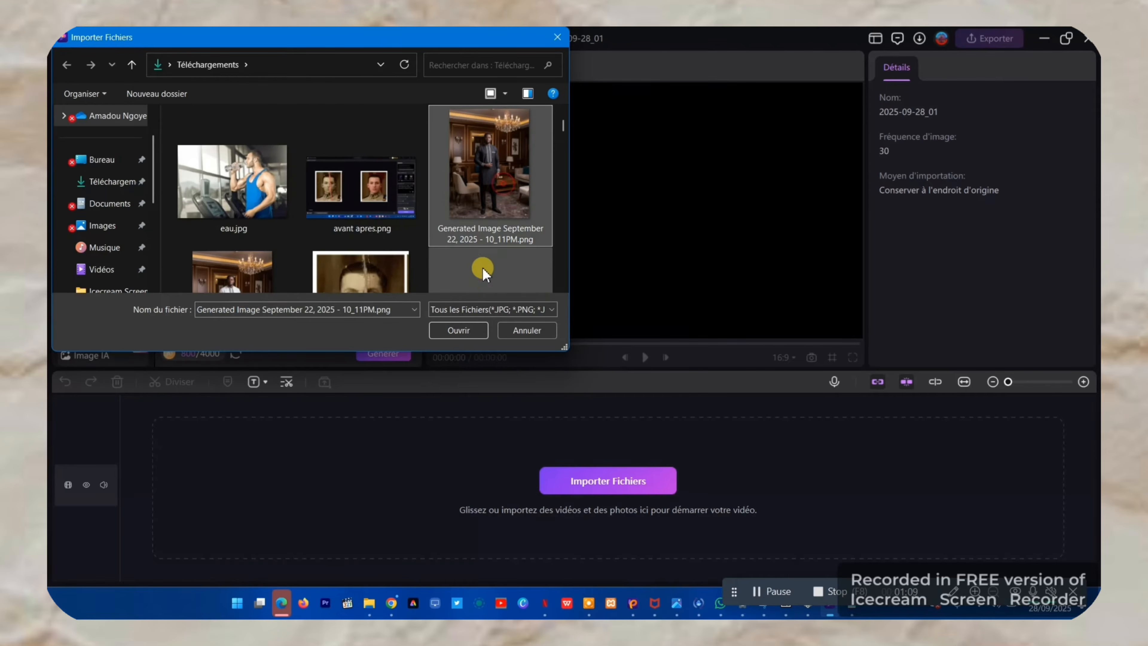
click(471, 334)
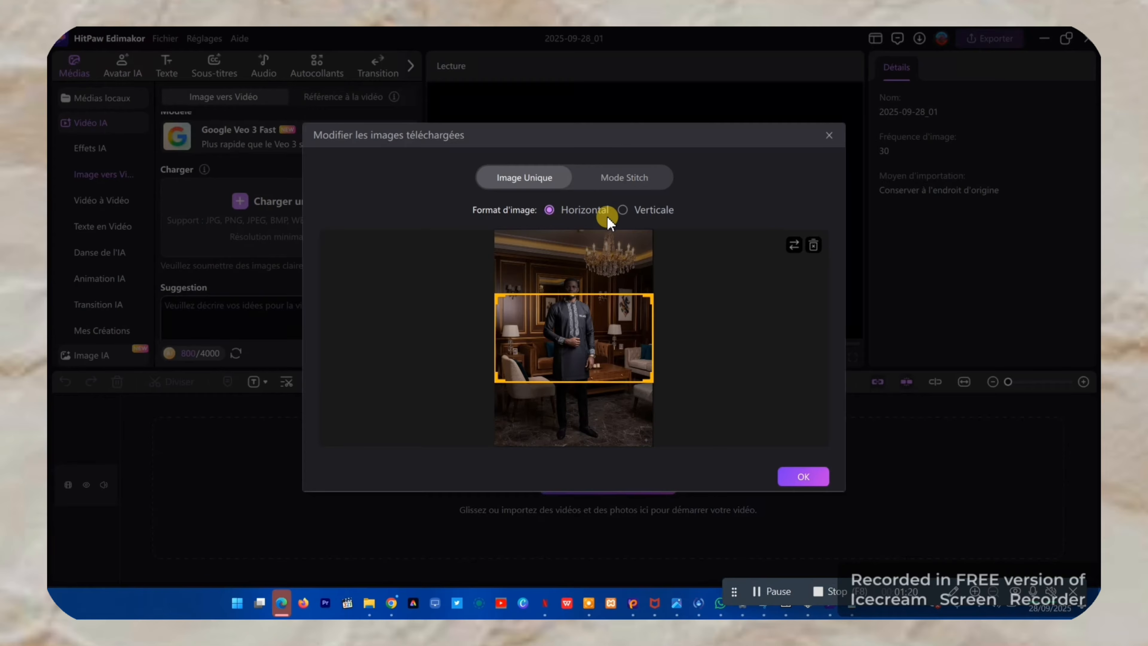
drag(588, 326, 588, 302)
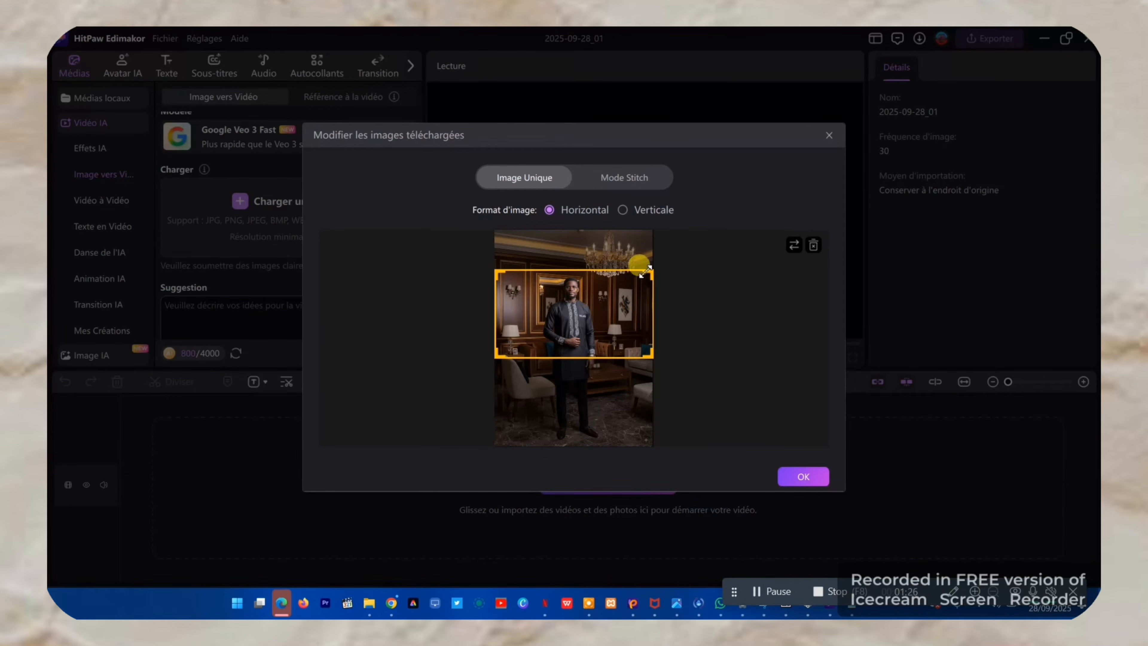
click(809, 480)
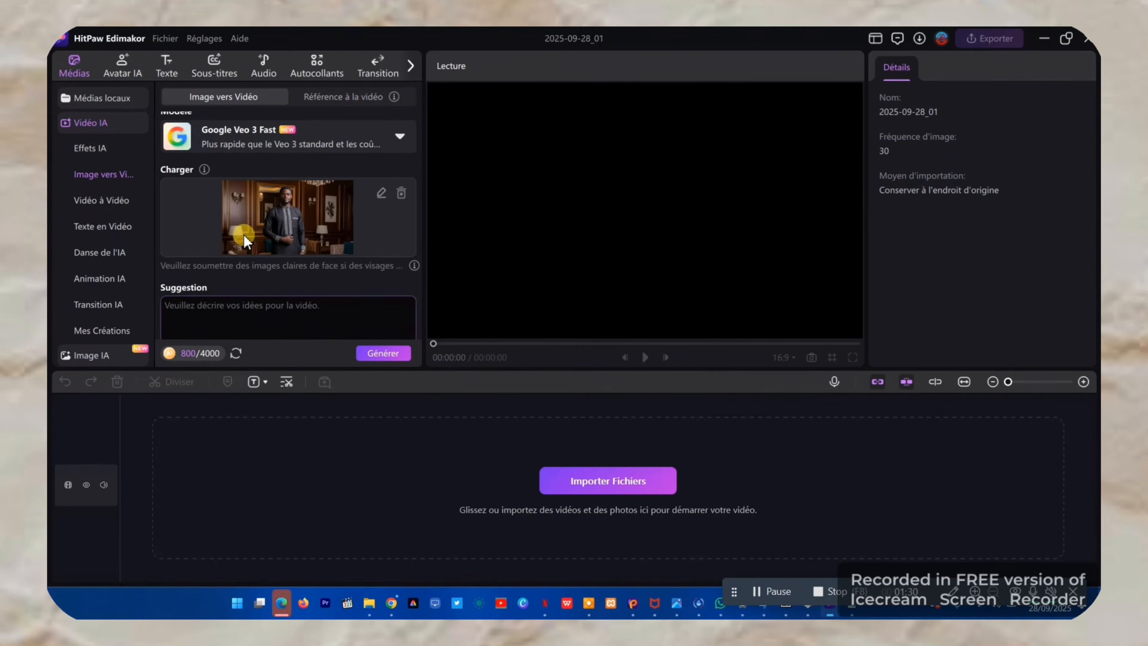
Fill the video suggestion with the "Animate this image in a cinematic luxury fashion style" prompt from the open text file.
click(246, 312)
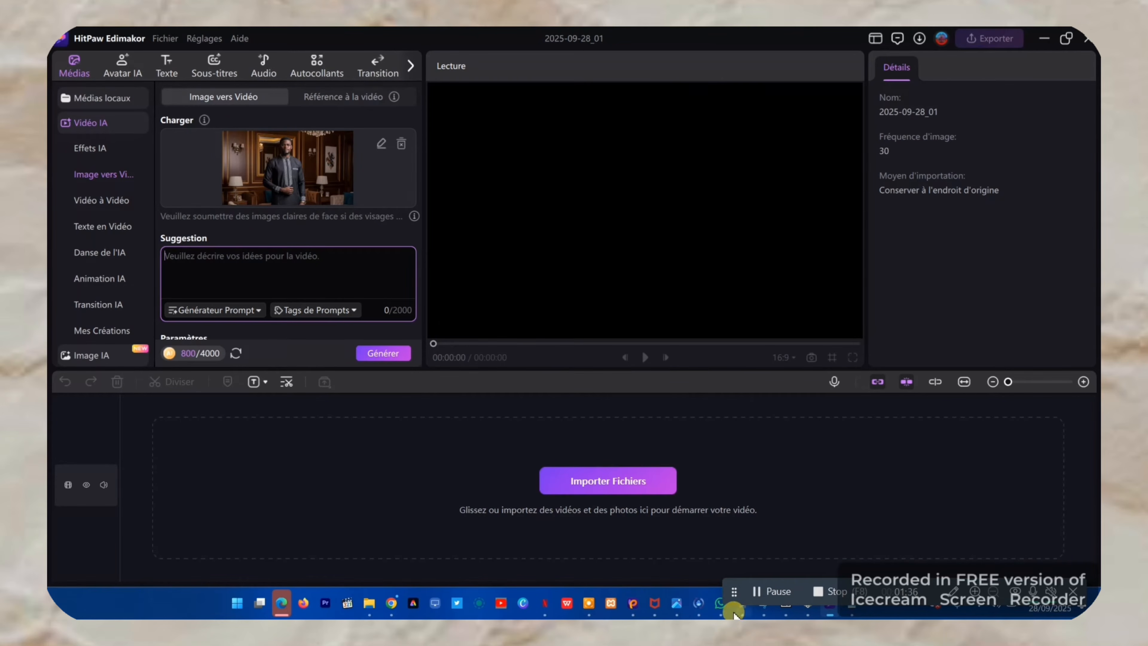
click(747, 608)
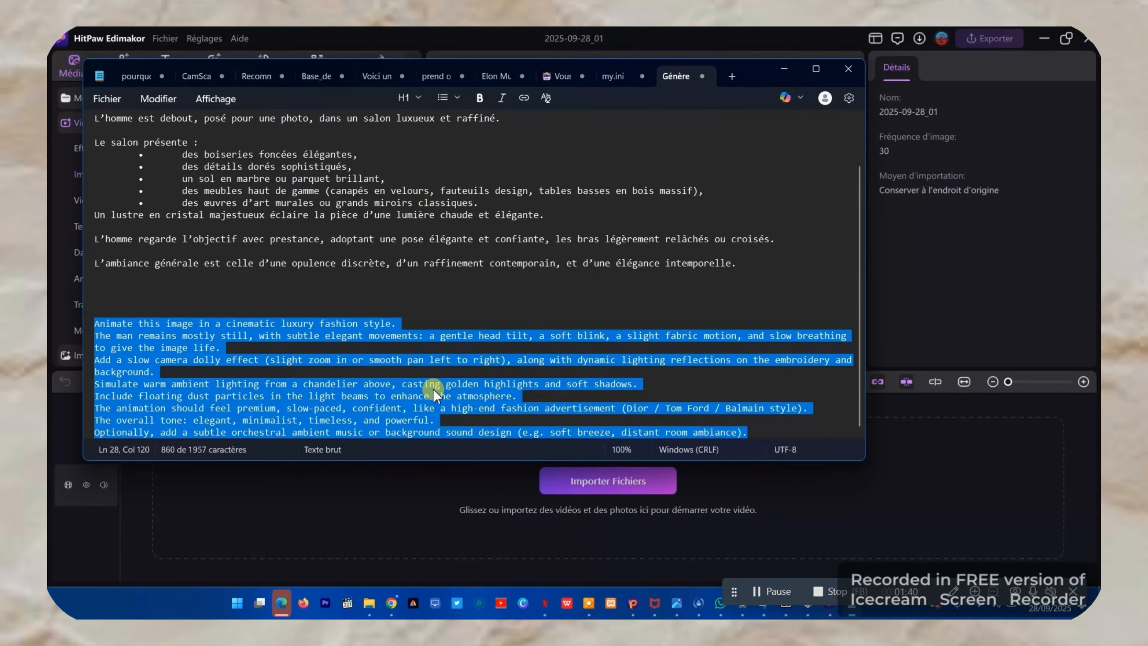
click(366, 500)
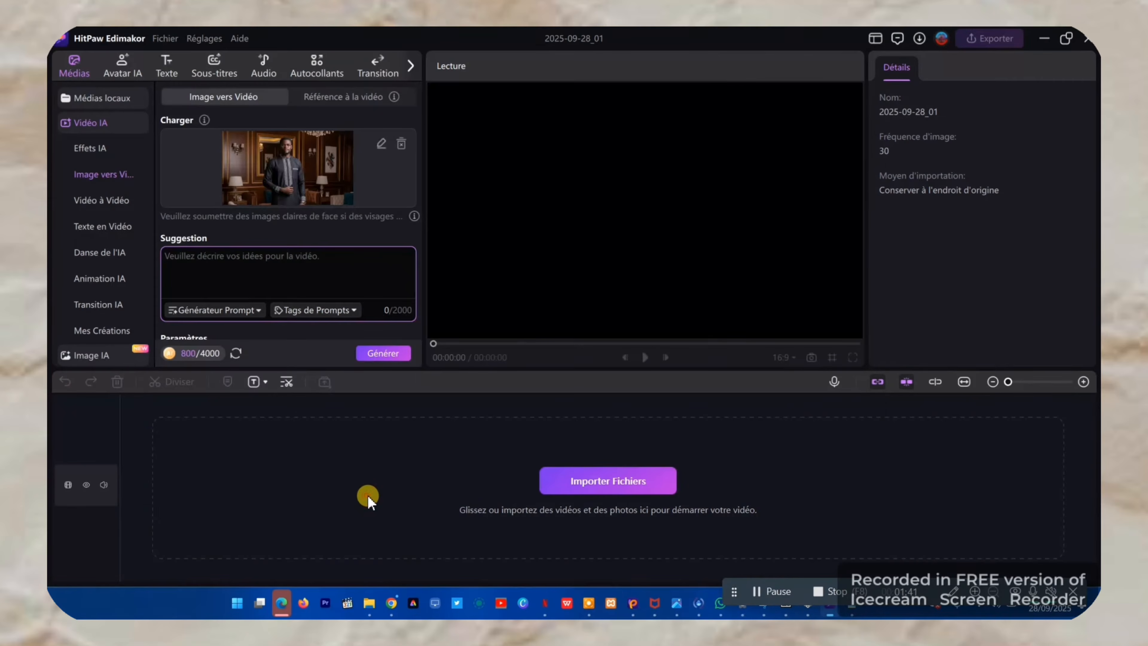
click(233, 306)
click(459, 330)
key(ctrl+v)
Generate the video with 8S duration, 1080P resolution, 16:9 format and audio generation enabled.
scroll(311, 297, down, 1)
scroll(305, 285, down, 2)
scroll(294, 267, up, 1)
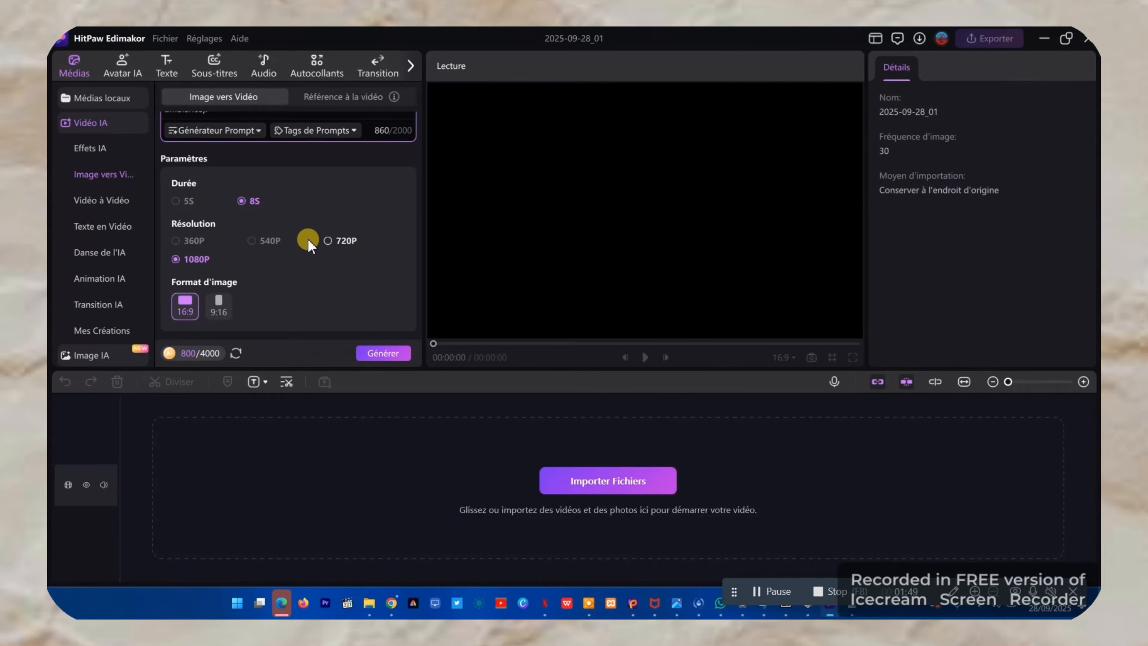
click(181, 204)
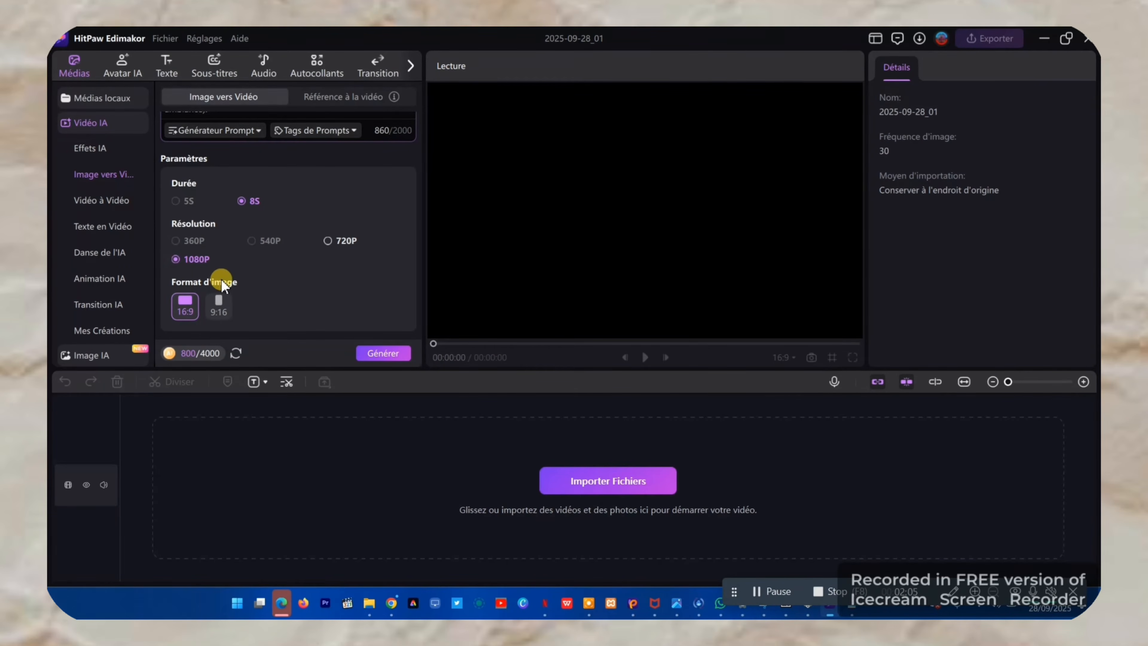
scroll(222, 290, down, 1)
scroll(225, 287, down, 1)
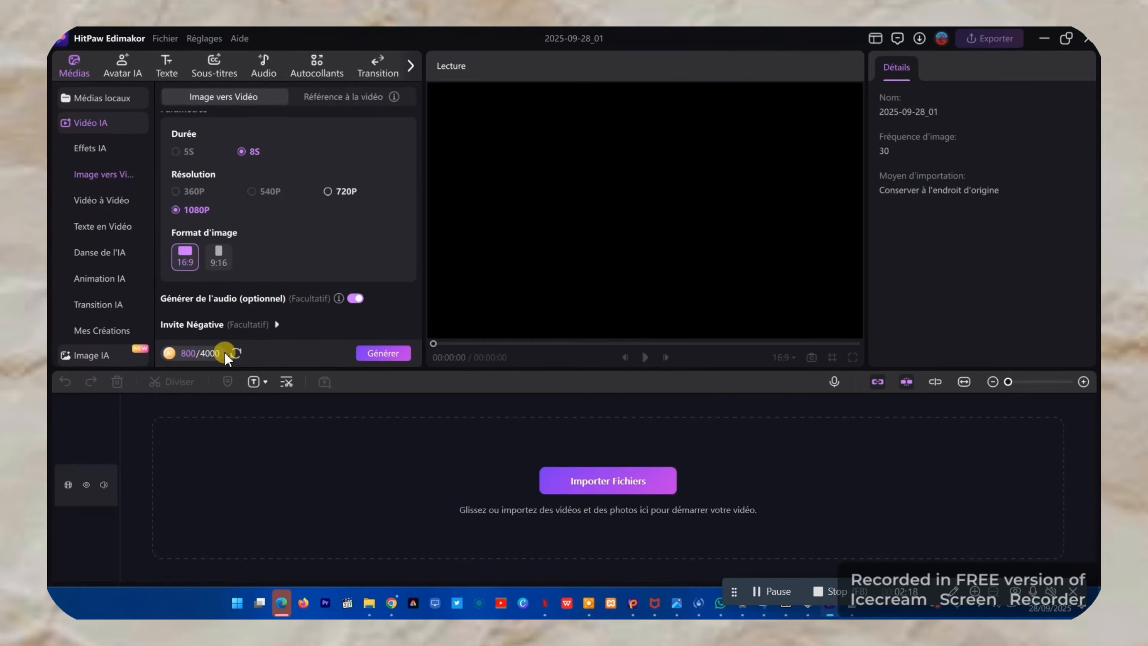
click(385, 356)
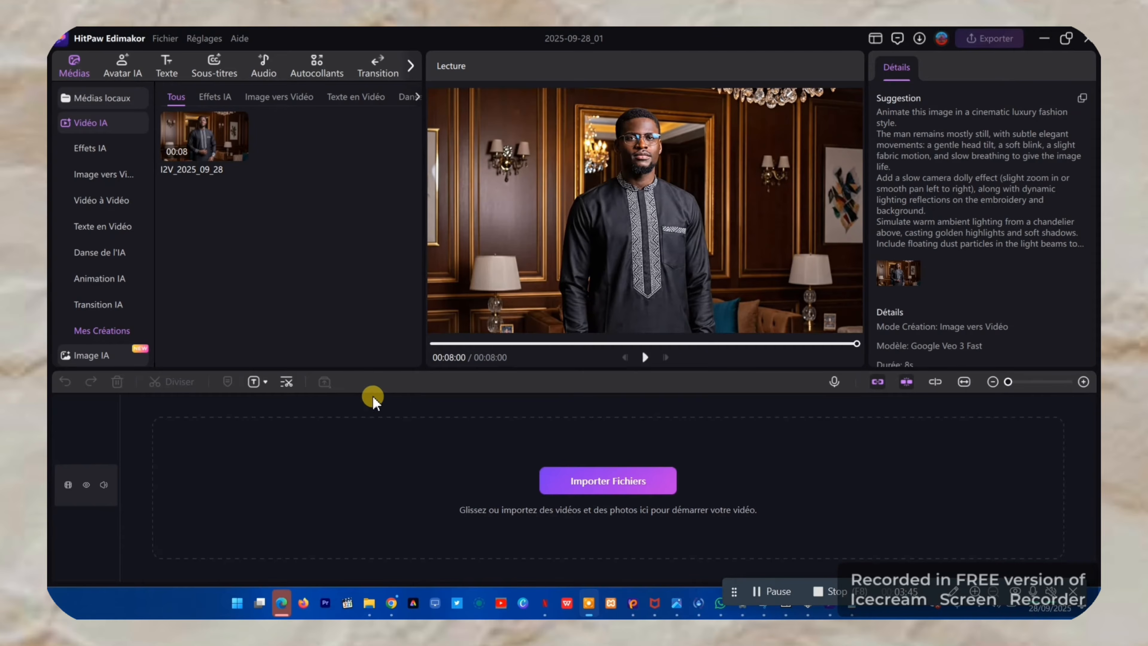
Place the generated 8-second clip at the start of the timeline.
click(235, 151)
drag(254, 158, 377, 410)
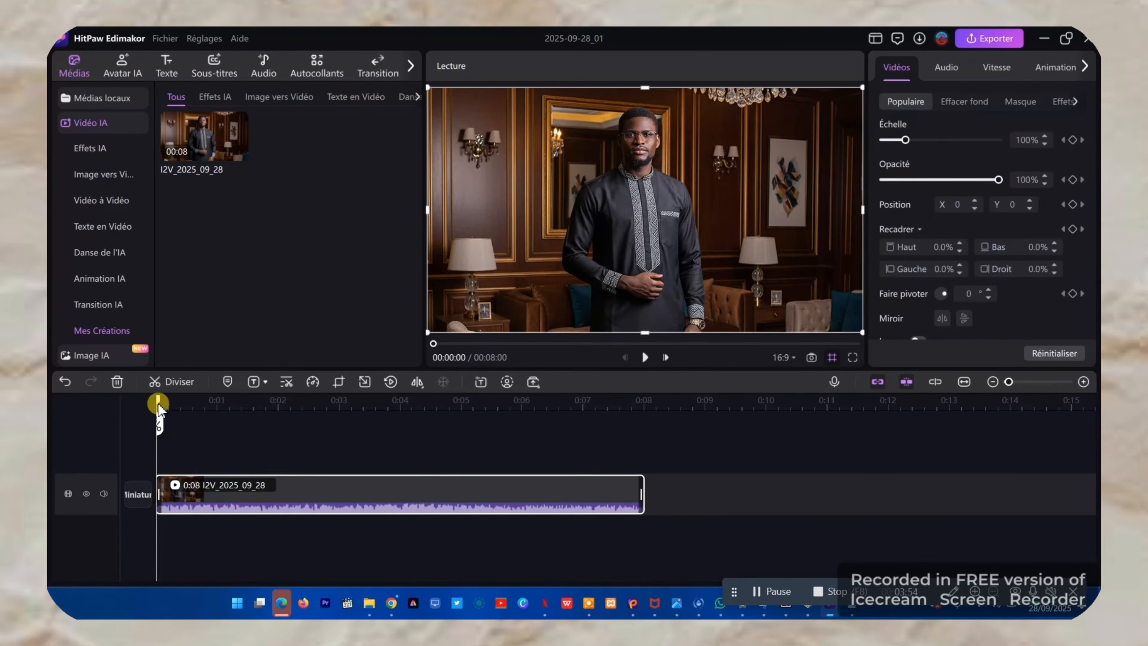
Split the timeline clip at 00:00:22 and 00:01:10, and move the short middle segment to the end.
drag(156, 398, 201, 400)
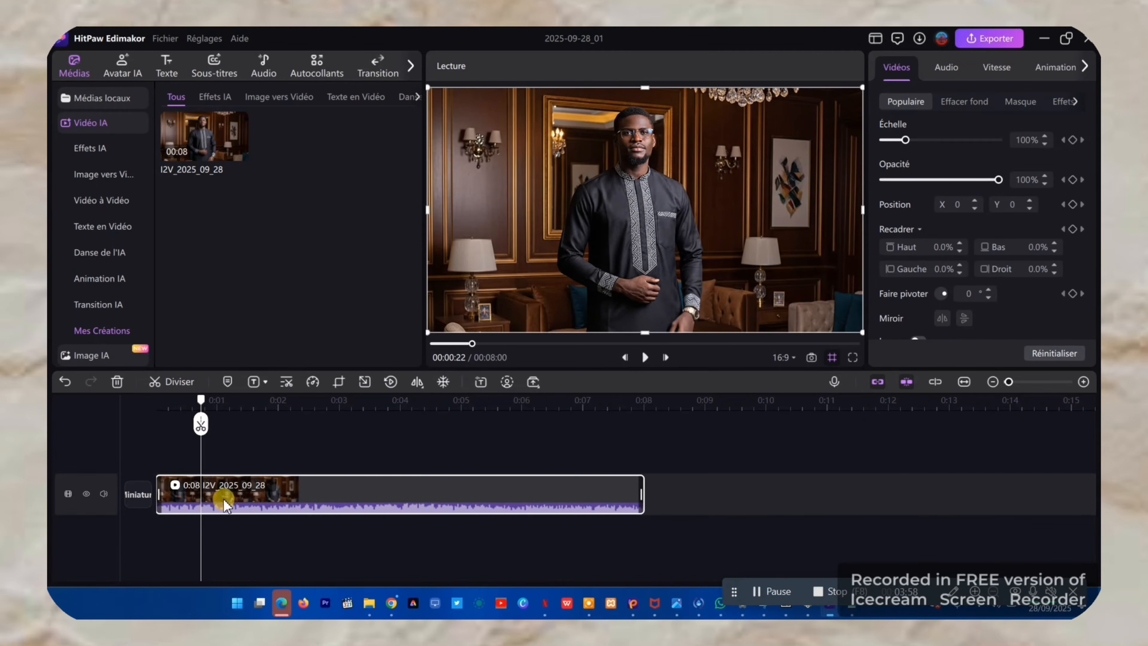
key(ctrl+b)
drag(202, 426, 426, 499)
click(238, 430)
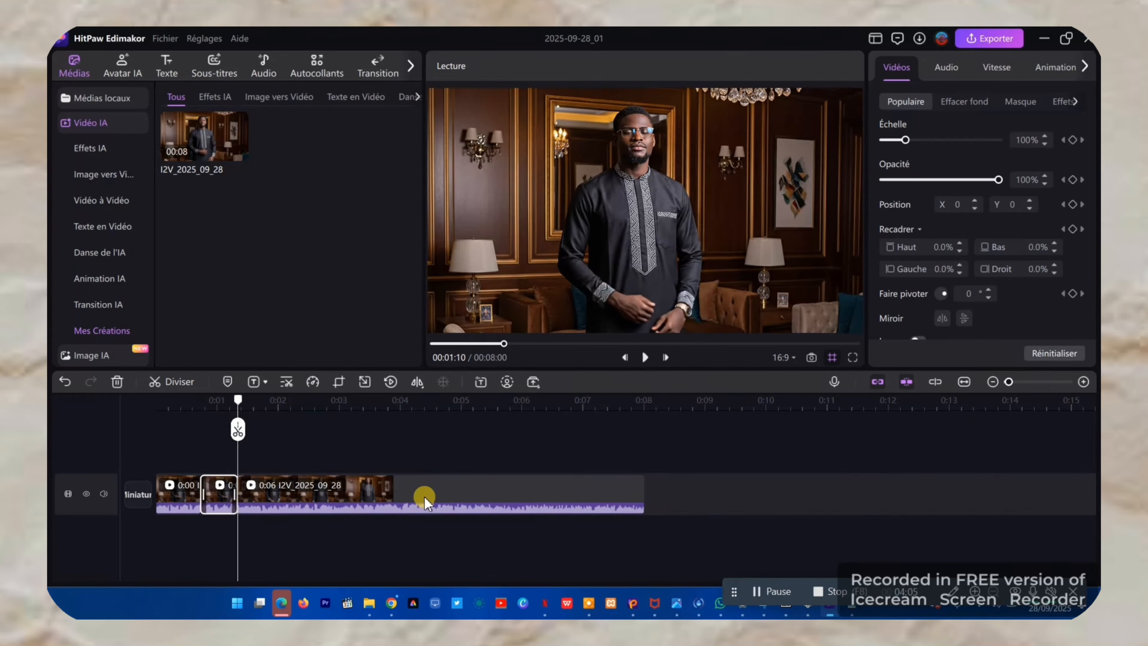
drag(224, 484, 607, 491)
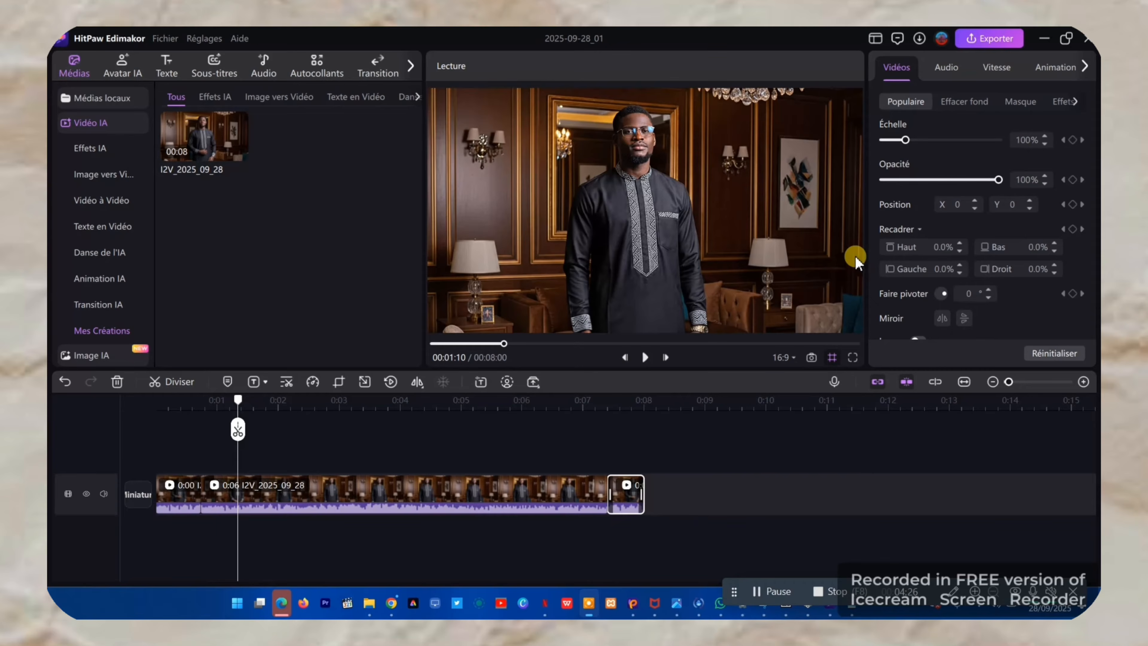
Export the project locally as 2025-09-28_01 in MP4 format at 1080P, H264 encoding and 30 fps.
click(992, 42)
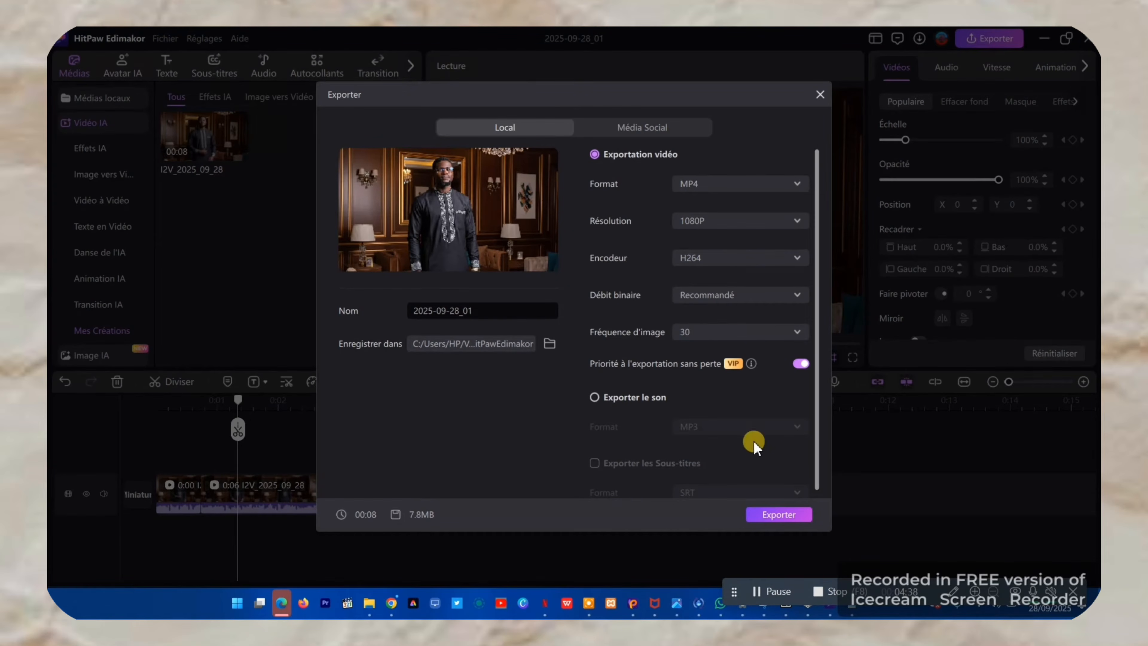
click(782, 515)
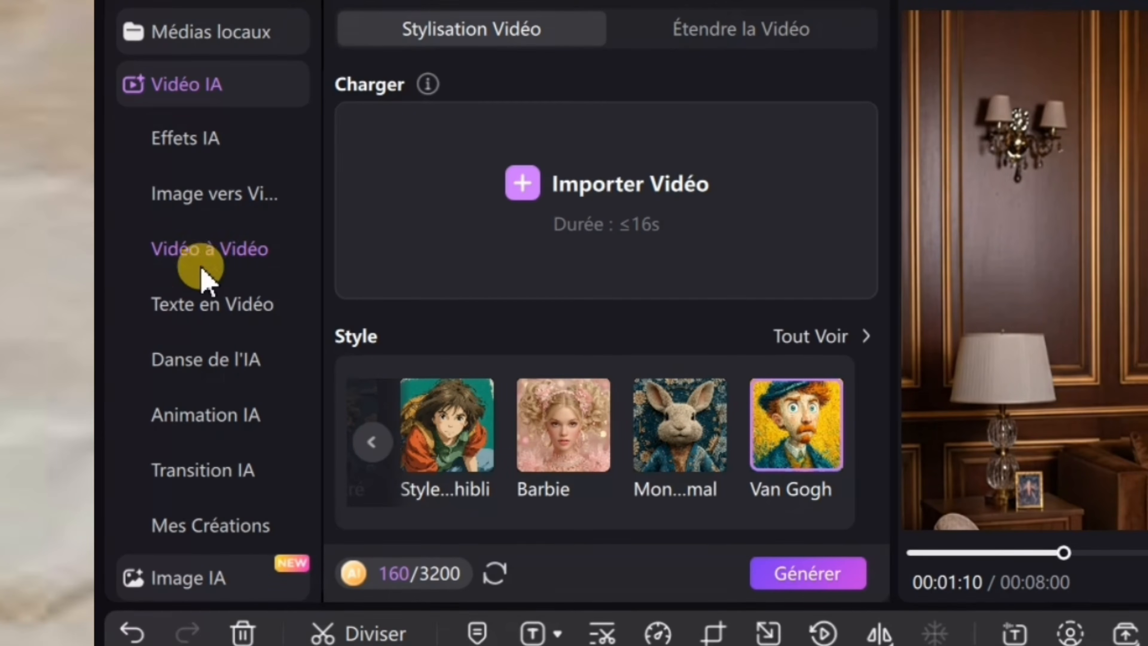
Load 2025-09-28_01.mp4 from the downloads folder as the source for video-to-video stylization.
click(222, 255)
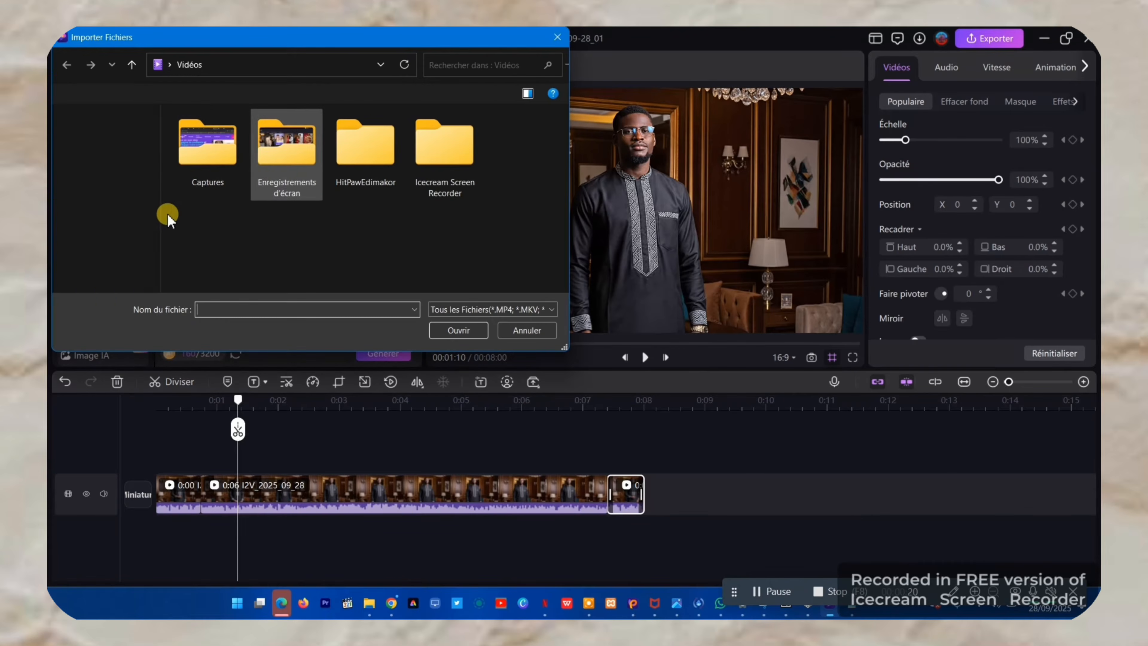
click(118, 182)
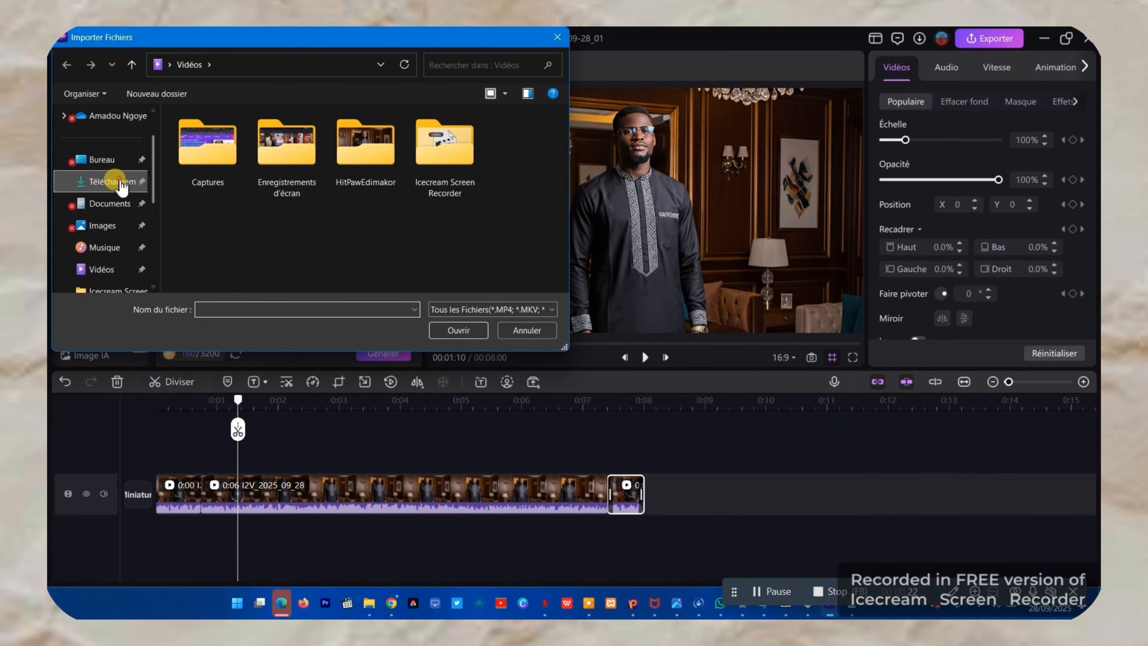
click(356, 173)
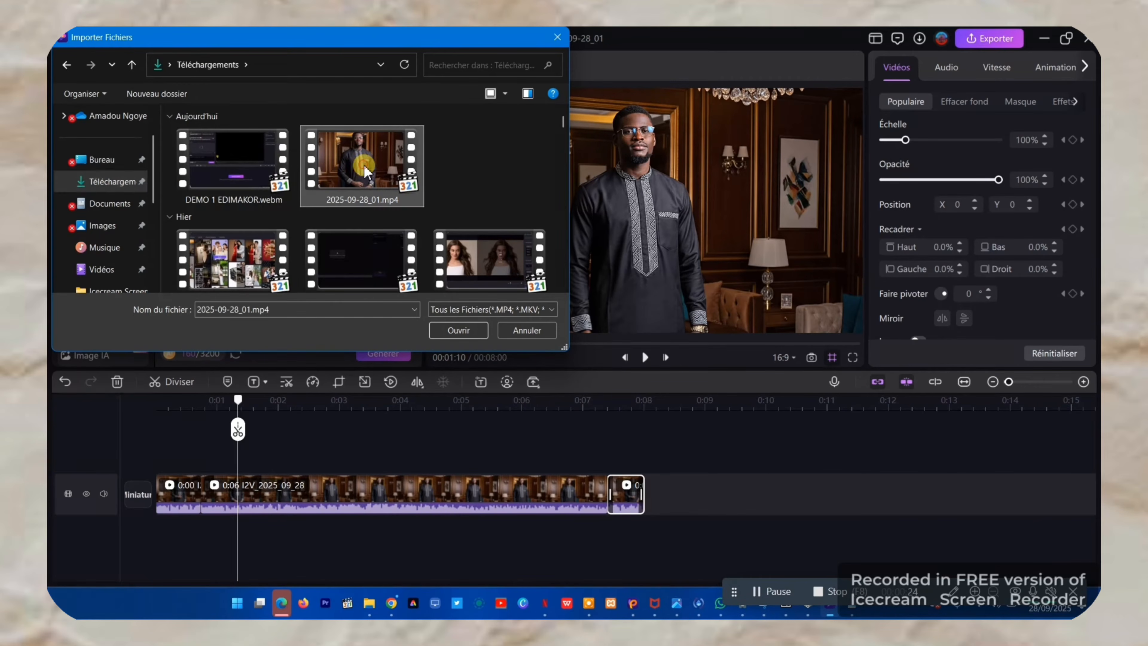
click(473, 330)
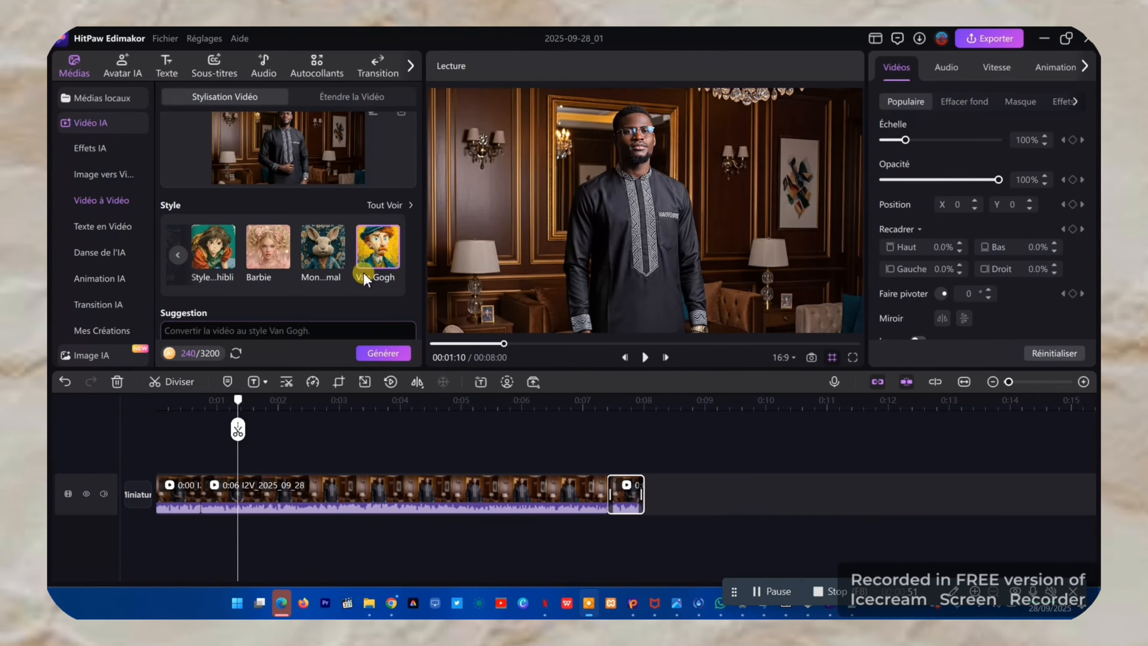
Generate a Van Gogh style version of the loaded video.
scroll(344, 216, up, 1)
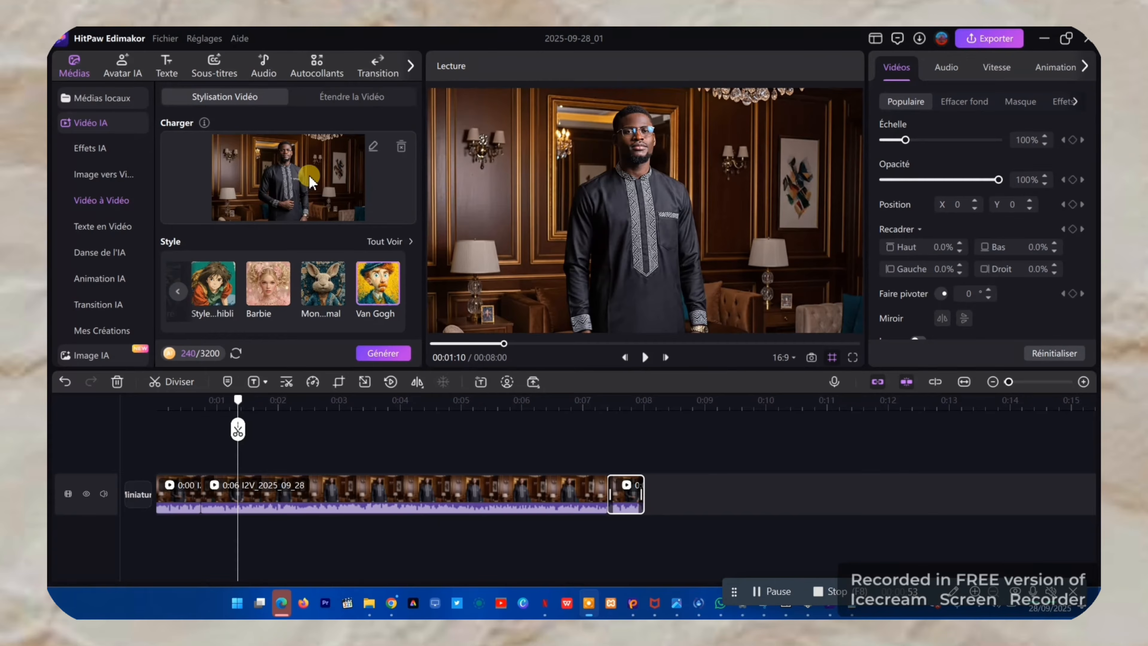
scroll(316, 177, down, 3)
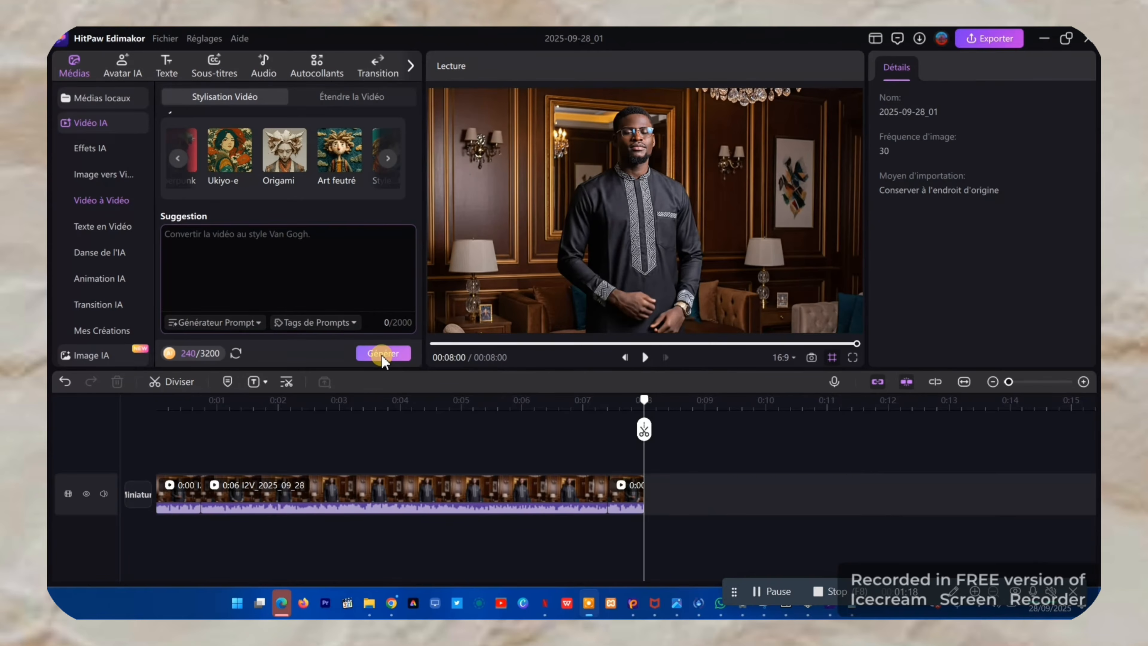
click(384, 353)
click(779, 593)
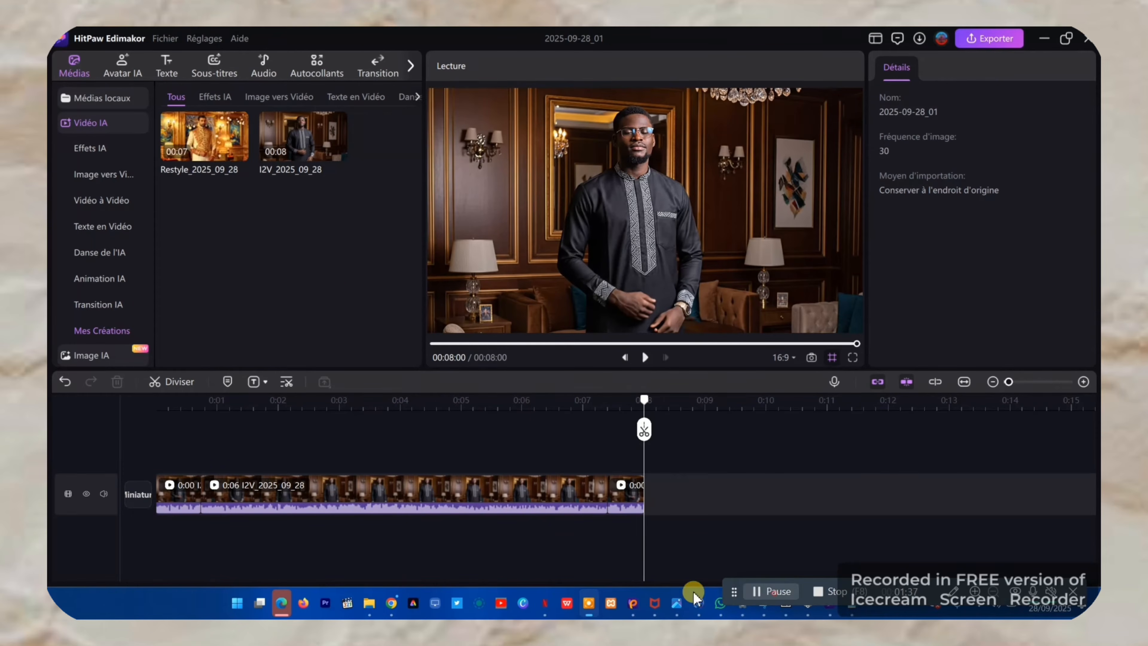
Preview the restyled clip and append it to the timeline directly after the last segment.
click(214, 142)
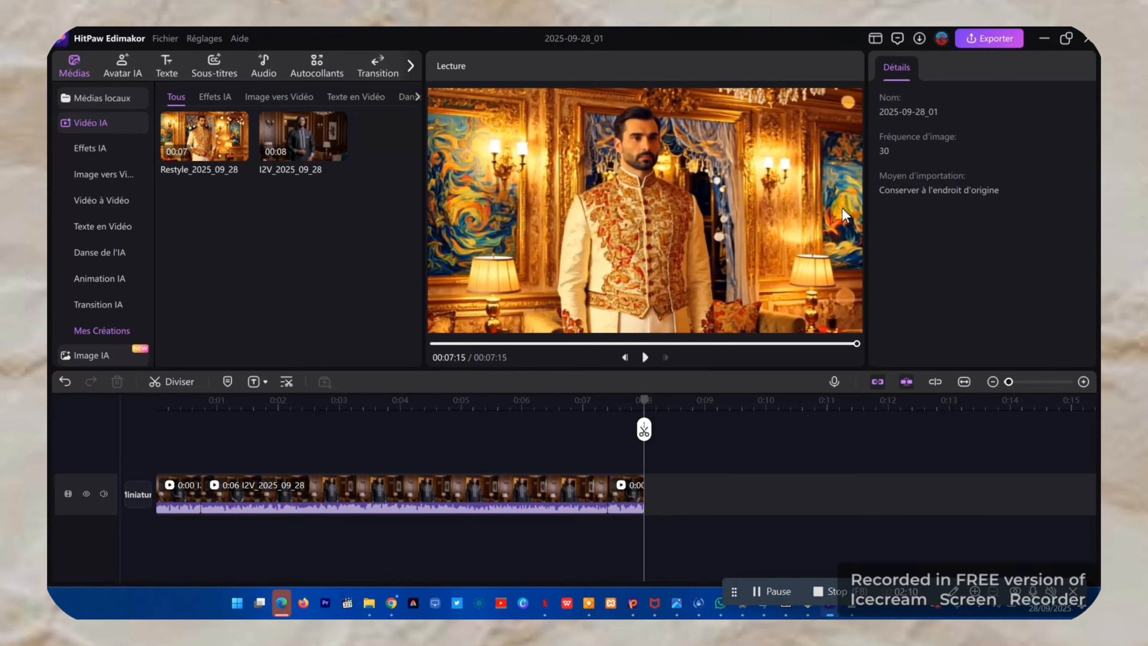
click(666, 420)
mouse_move(233, 142)
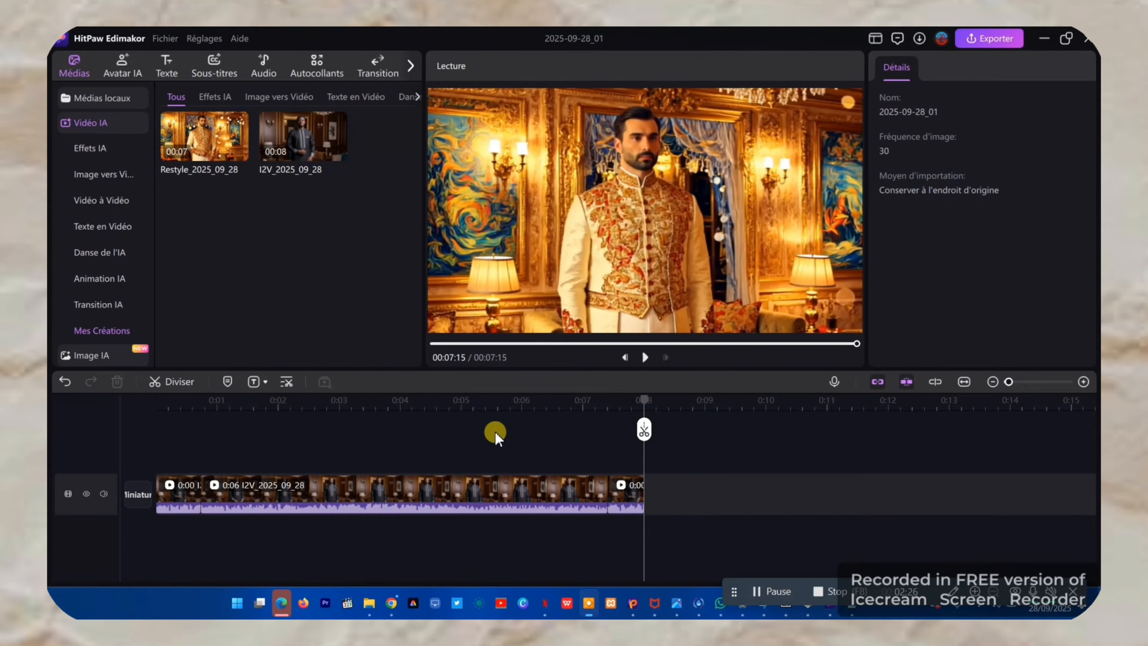
mouse_move(237, 153)
drag(237, 157, 674, 477)
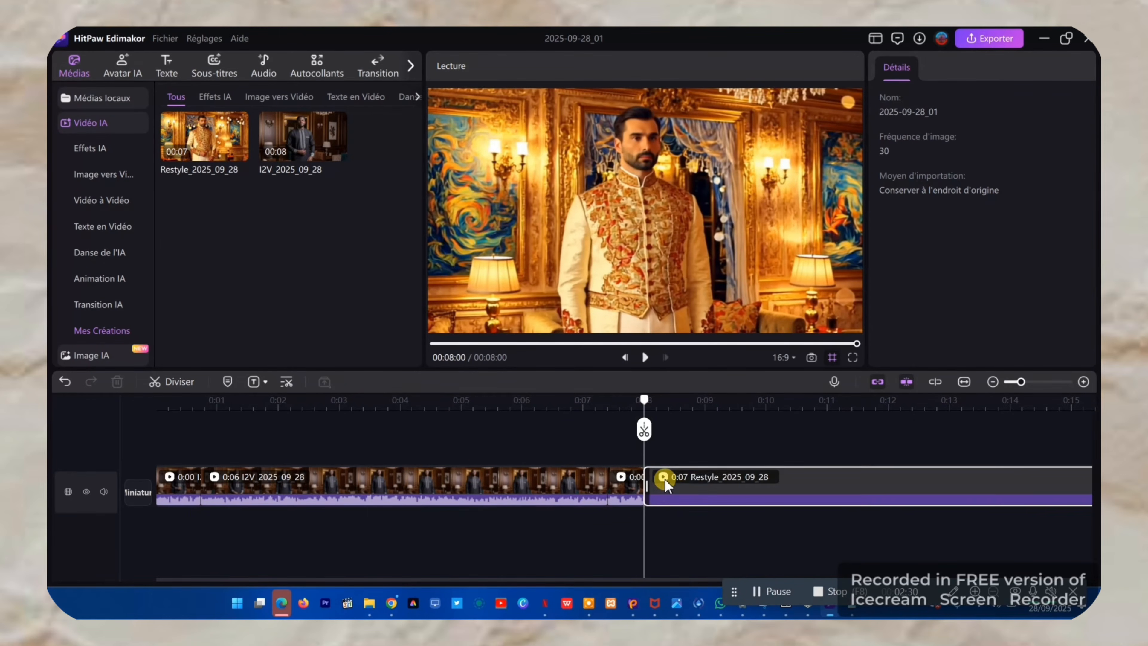
click(700, 472)
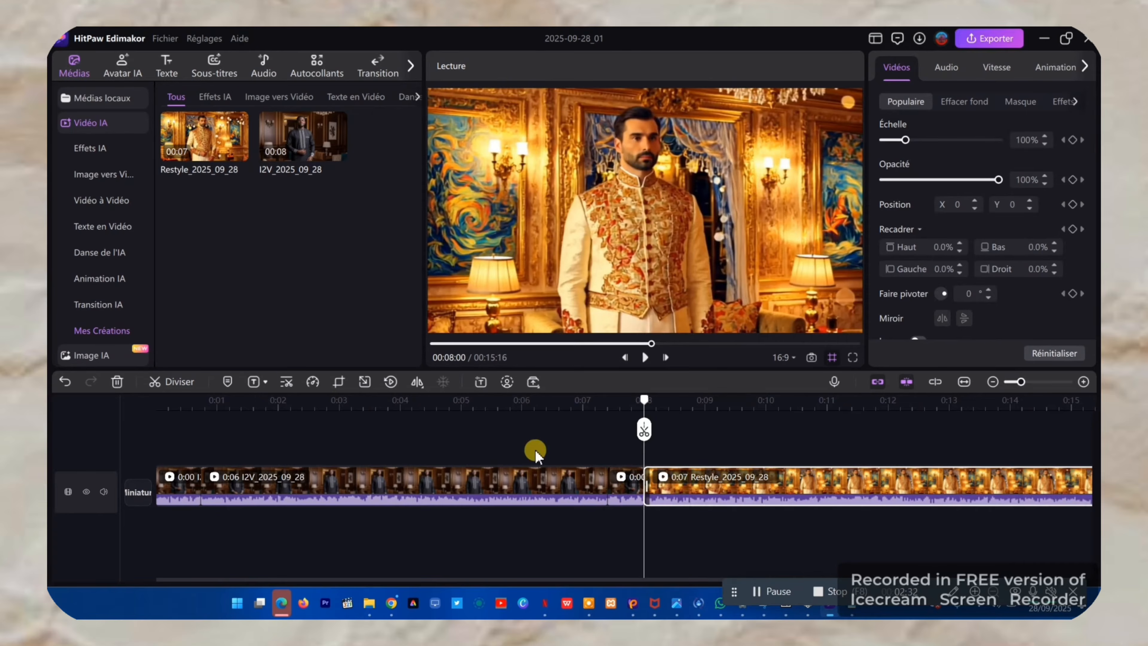
Move the restyled clip ahead of the last short segment and trim its end to about 2 seconds long.
drag(721, 481, 655, 457)
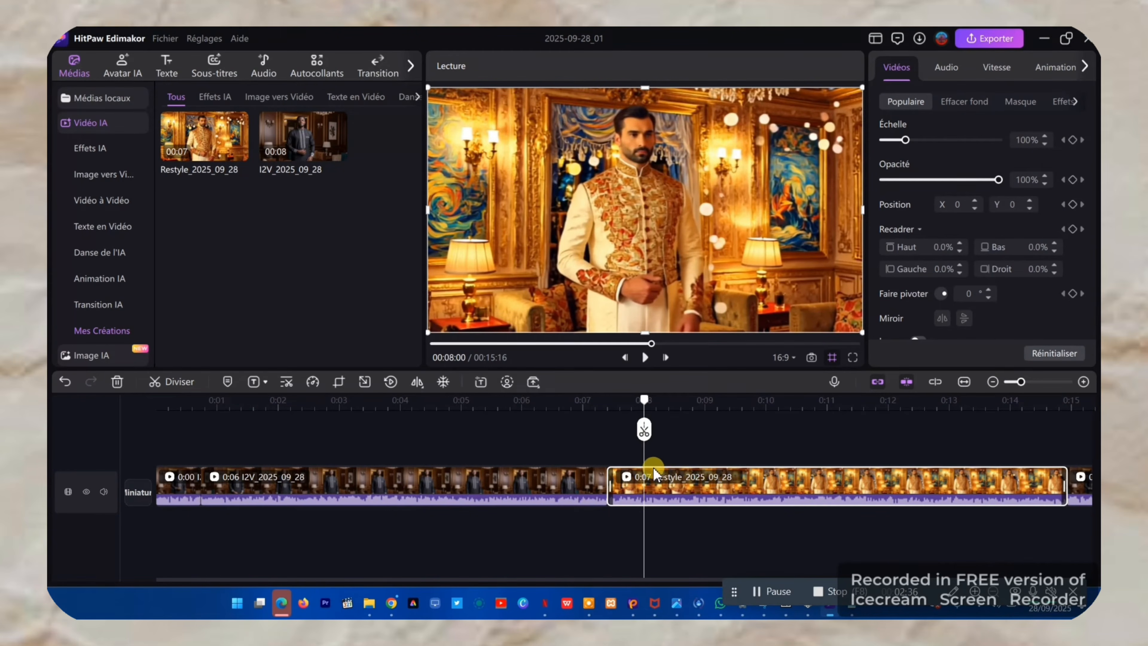
drag(1070, 494, 764, 486)
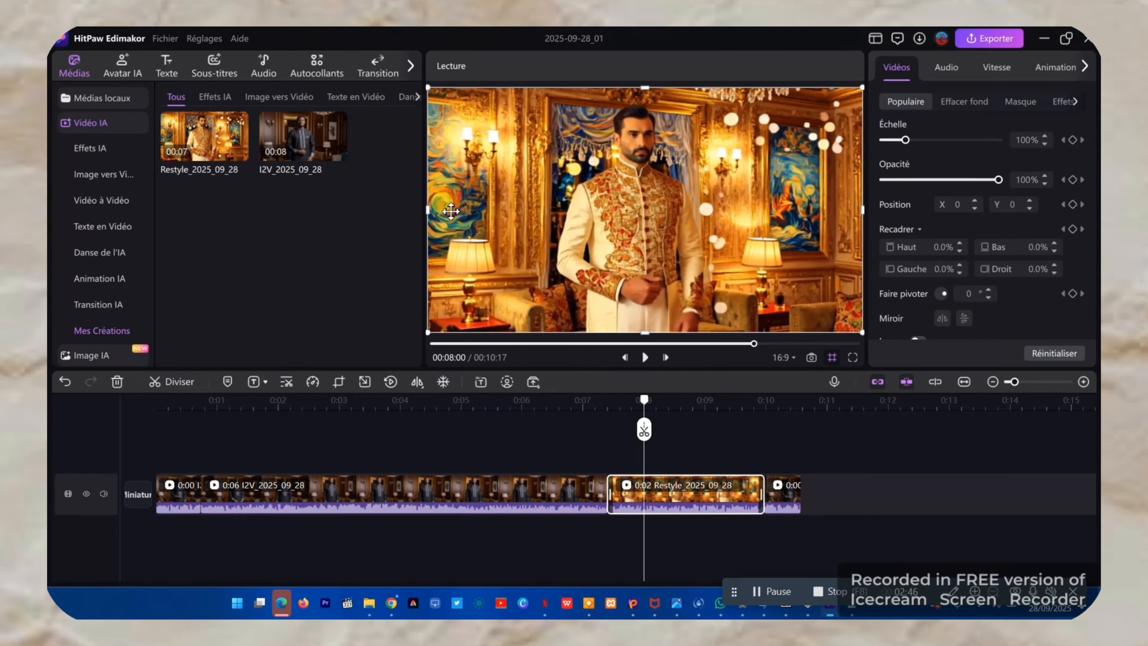
click(274, 69)
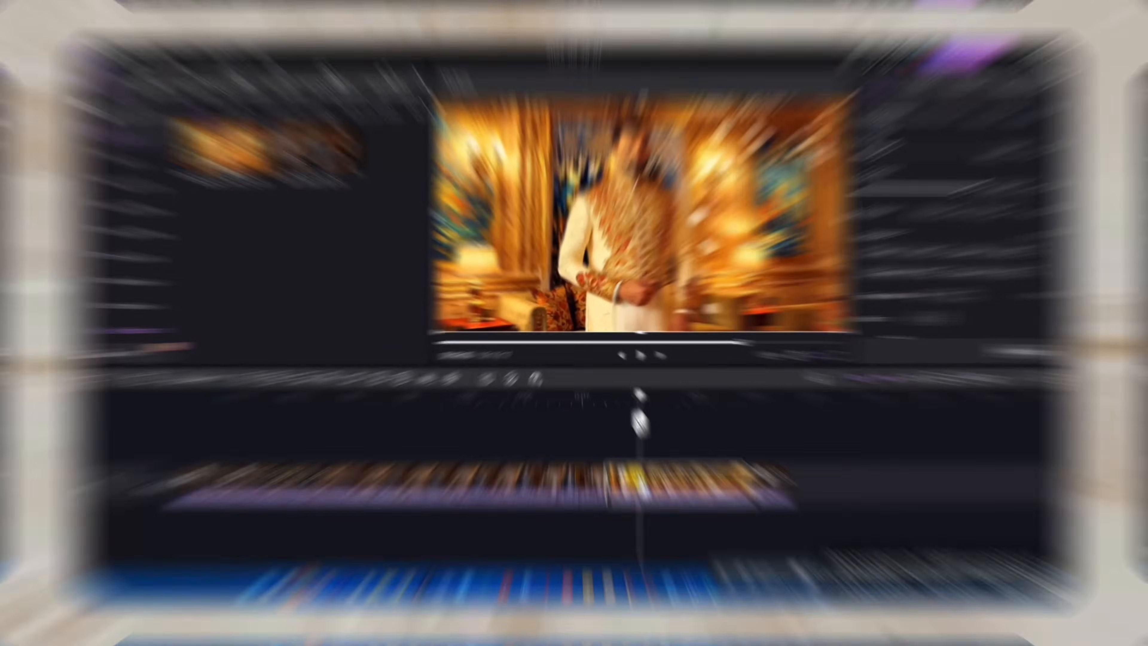
click(770, 591)
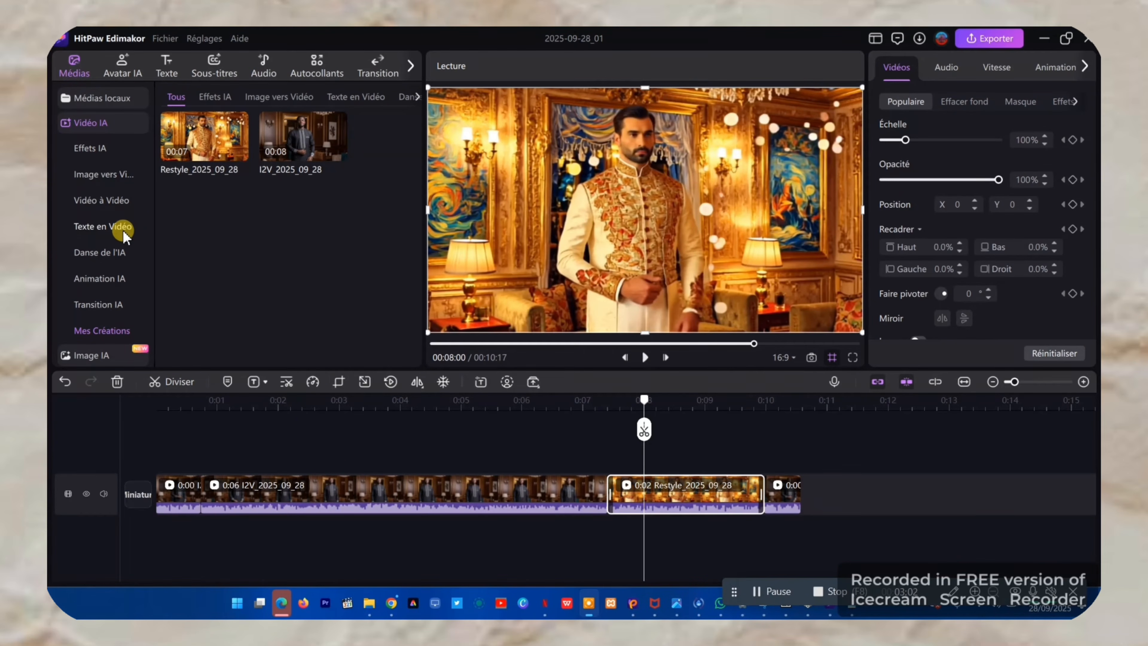
Set up a text-to-video generation with the Google Veo 3 Fast model and paste the prompt for a humorous TV talk-show interview.
click(103, 227)
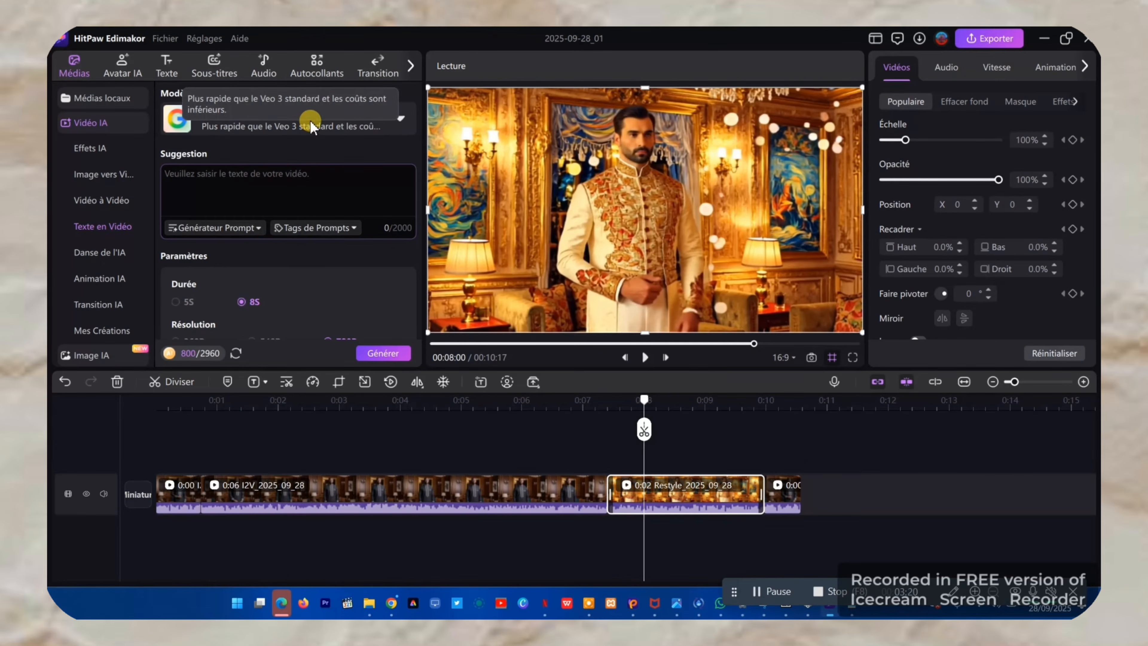
click(337, 124)
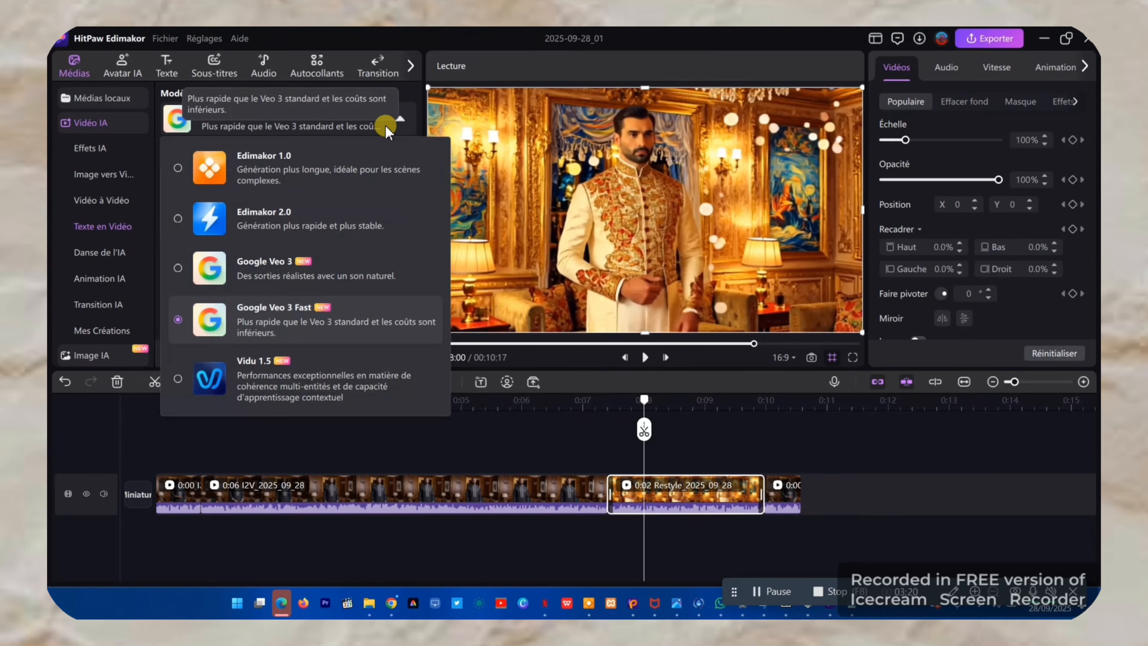
click(333, 319)
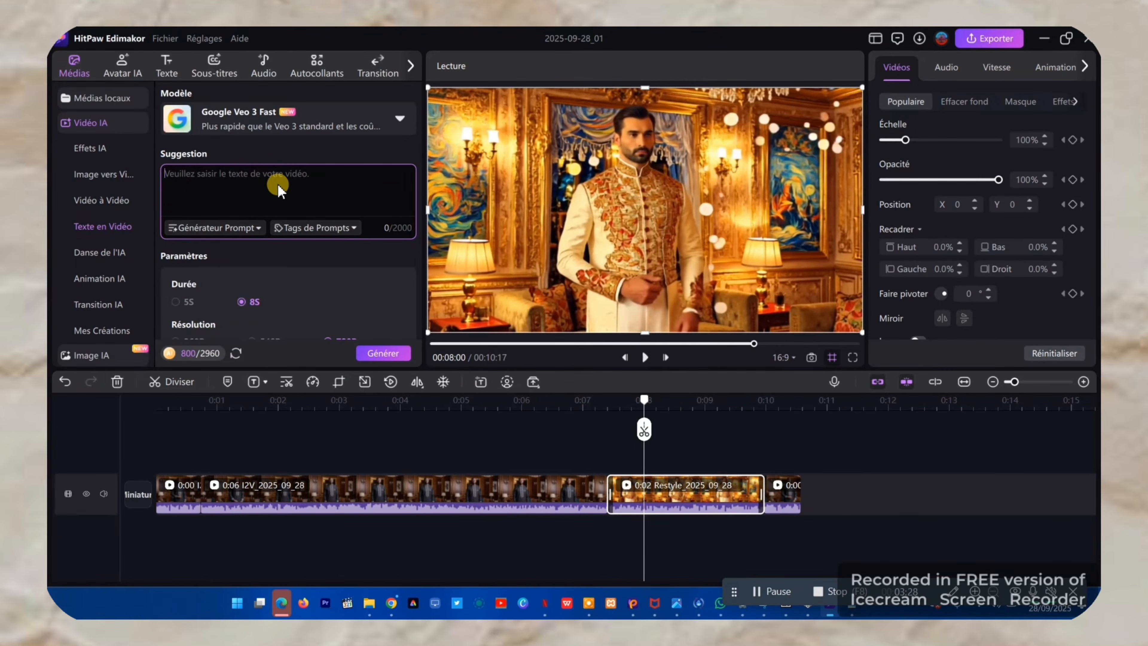
key(ctrl+v)
Set the text-to-video resolution to 1080P and generate the video.
scroll(271, 245, down, 4)
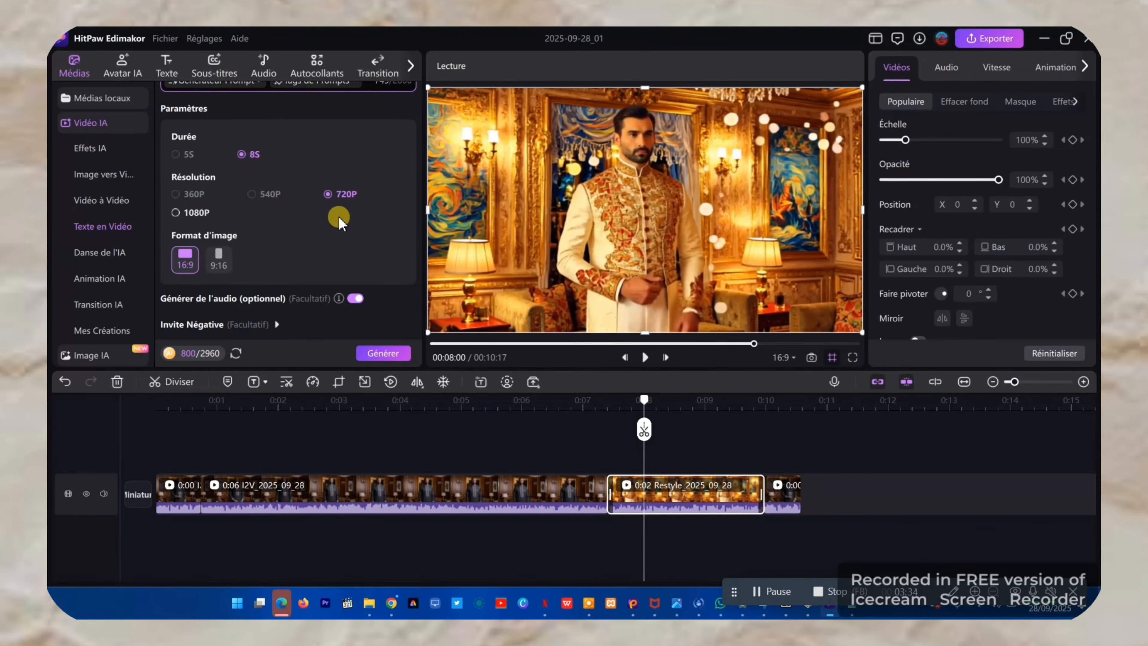
click(177, 212)
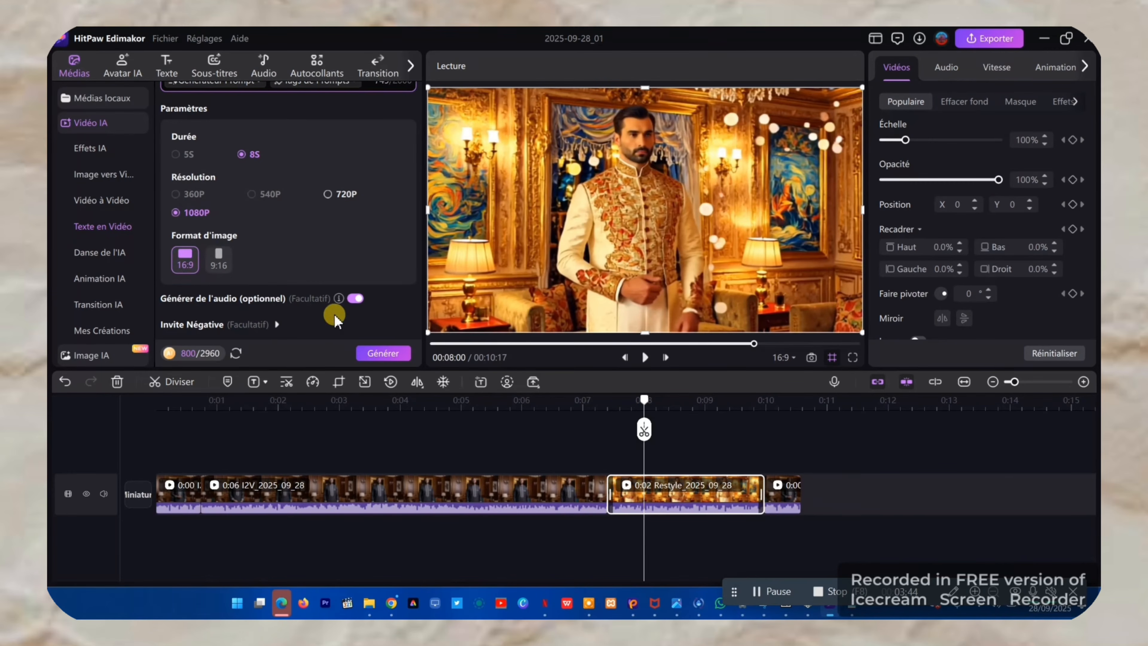
click(395, 355)
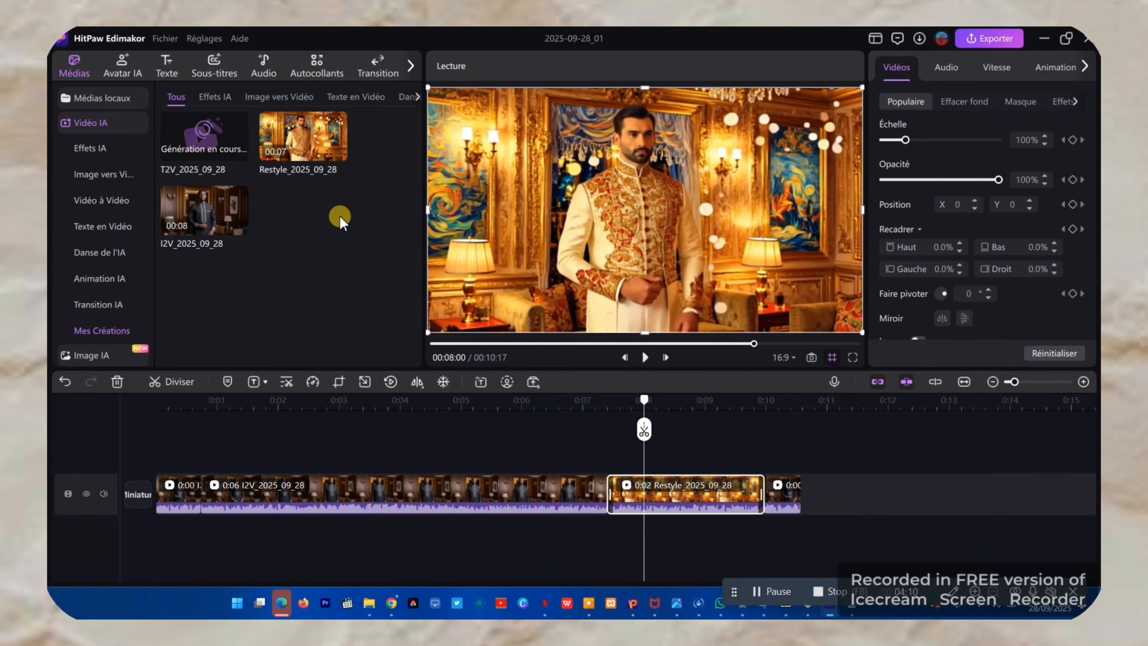
Preview the generated talk-show clip and insert it on the timeline between the 6-second I2V clip and the restyled clip.
click(204, 148)
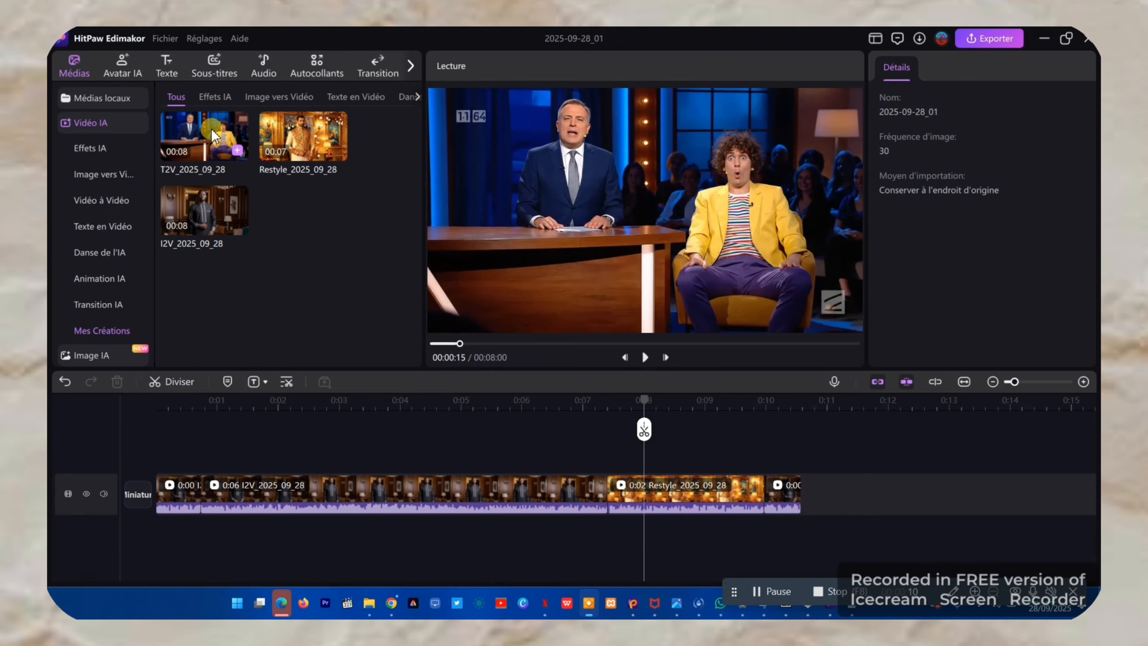
click(288, 170)
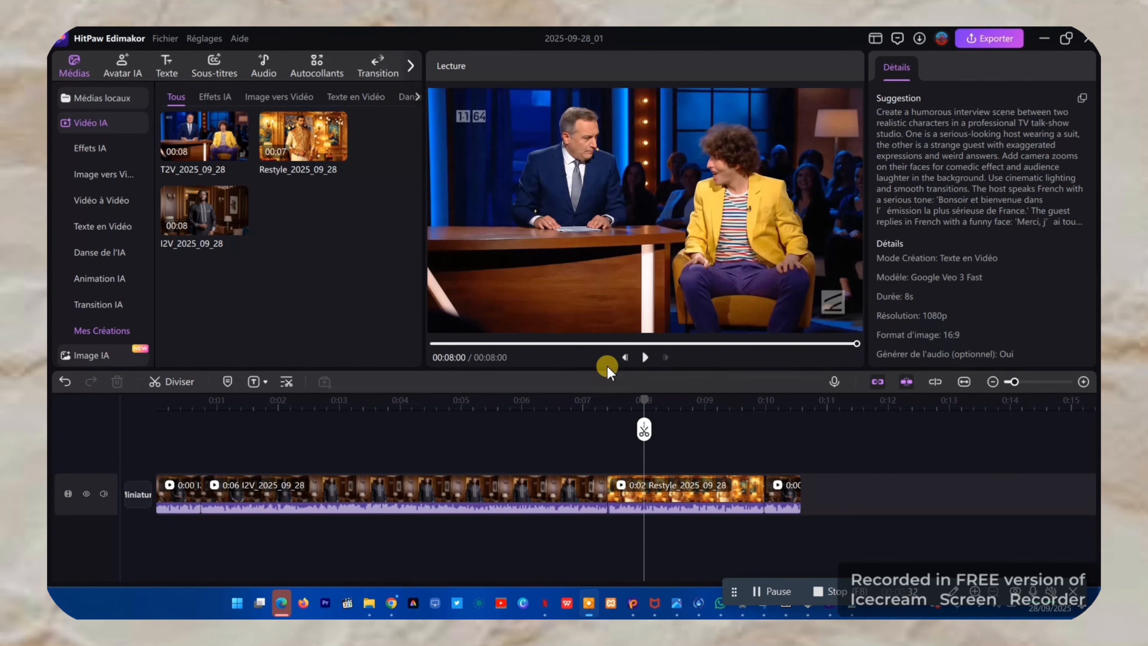
click(649, 359)
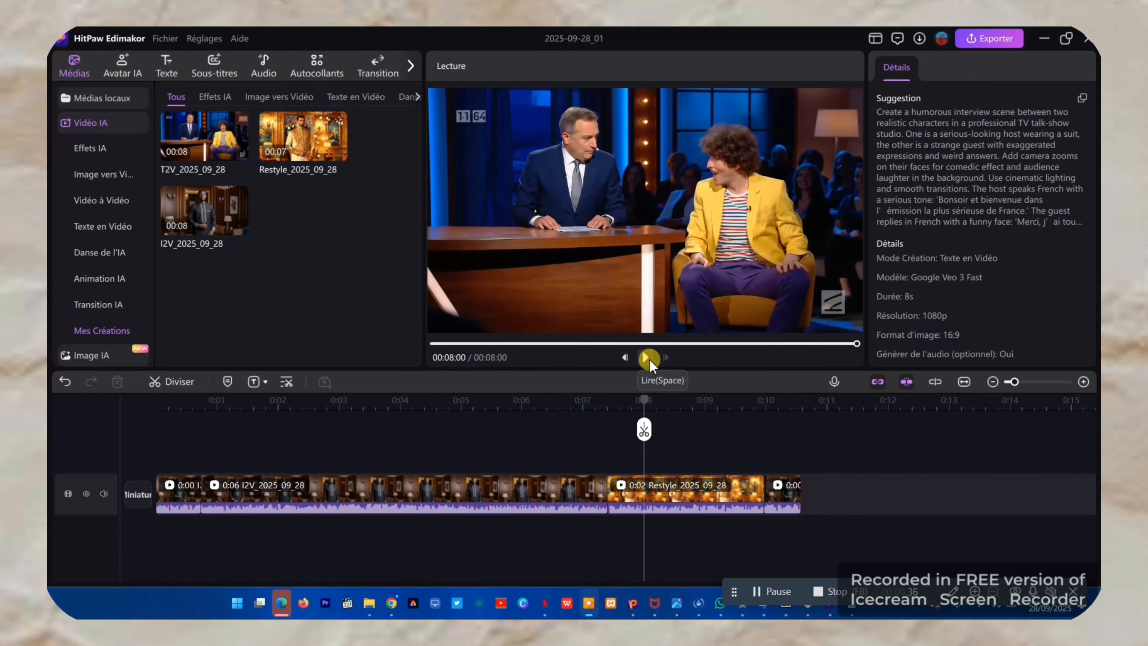
click(665, 534)
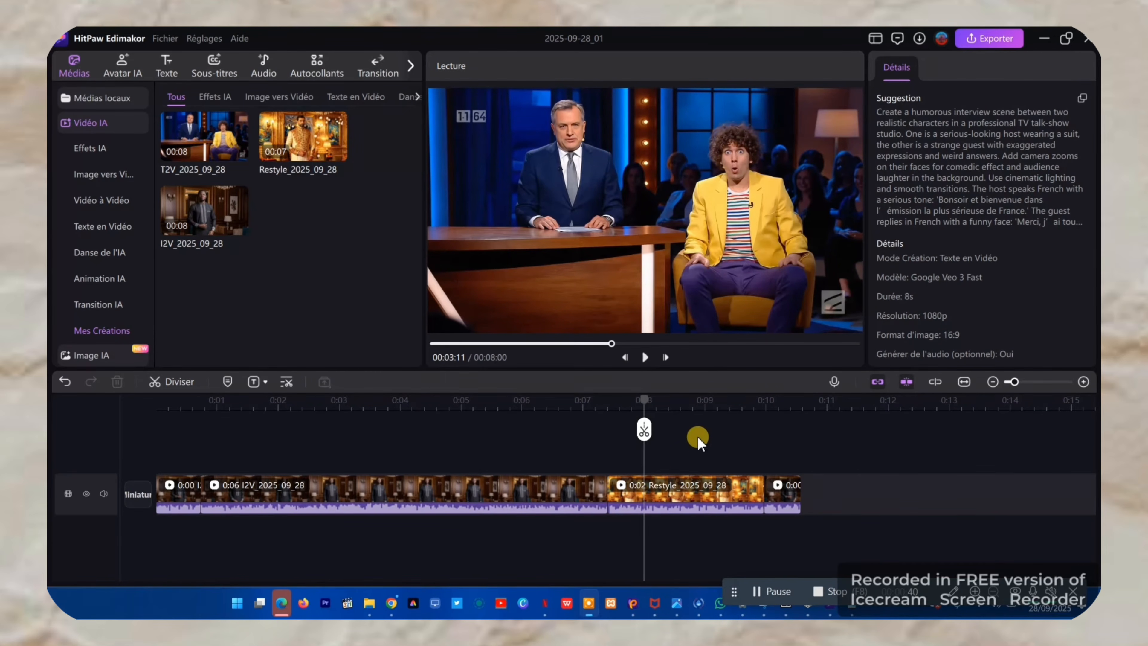
click(236, 152)
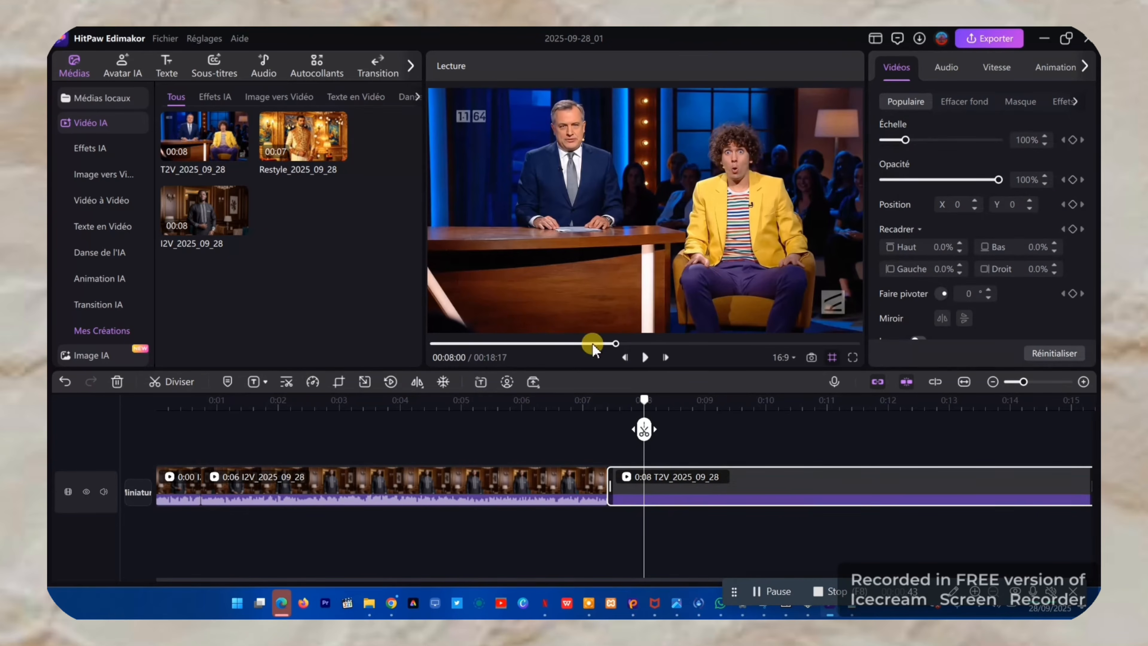
click(669, 466)
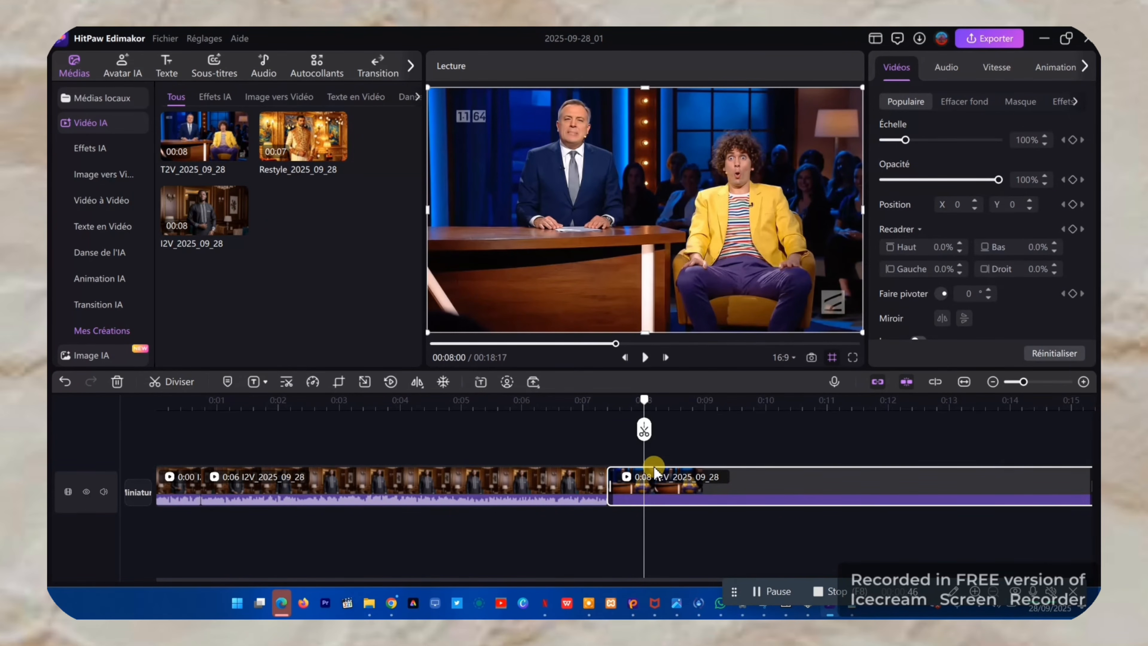
Delete the I2V segments and the restyled clip from the timeline, keeping only the talk-show clip.
drag(588, 441, 85, 487)
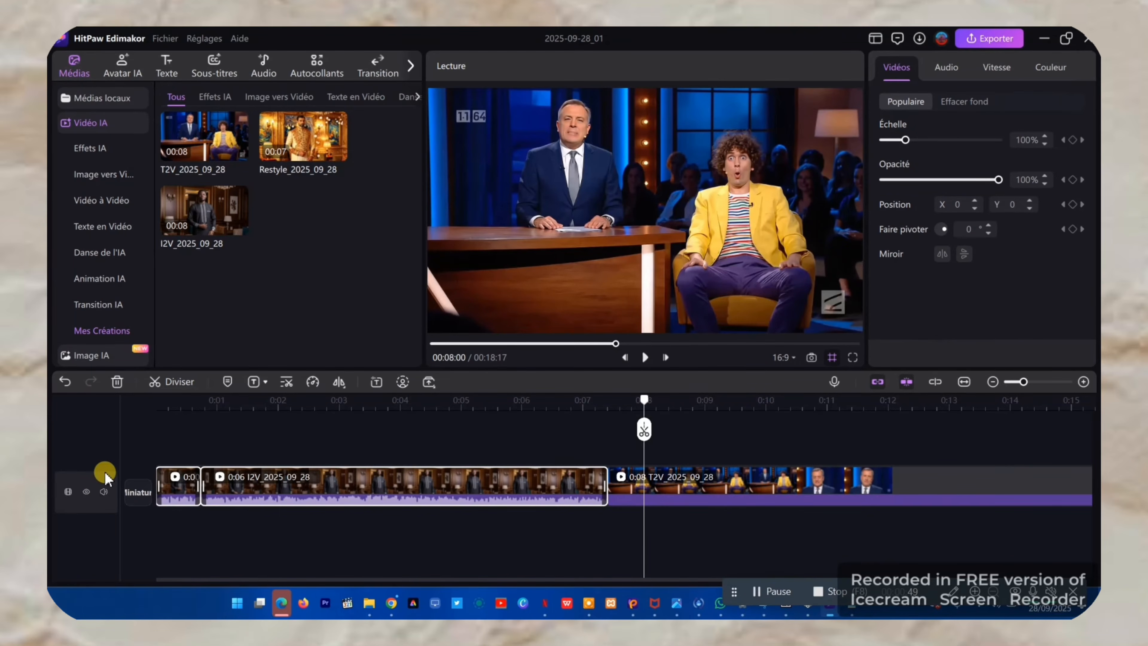
key(Delete)
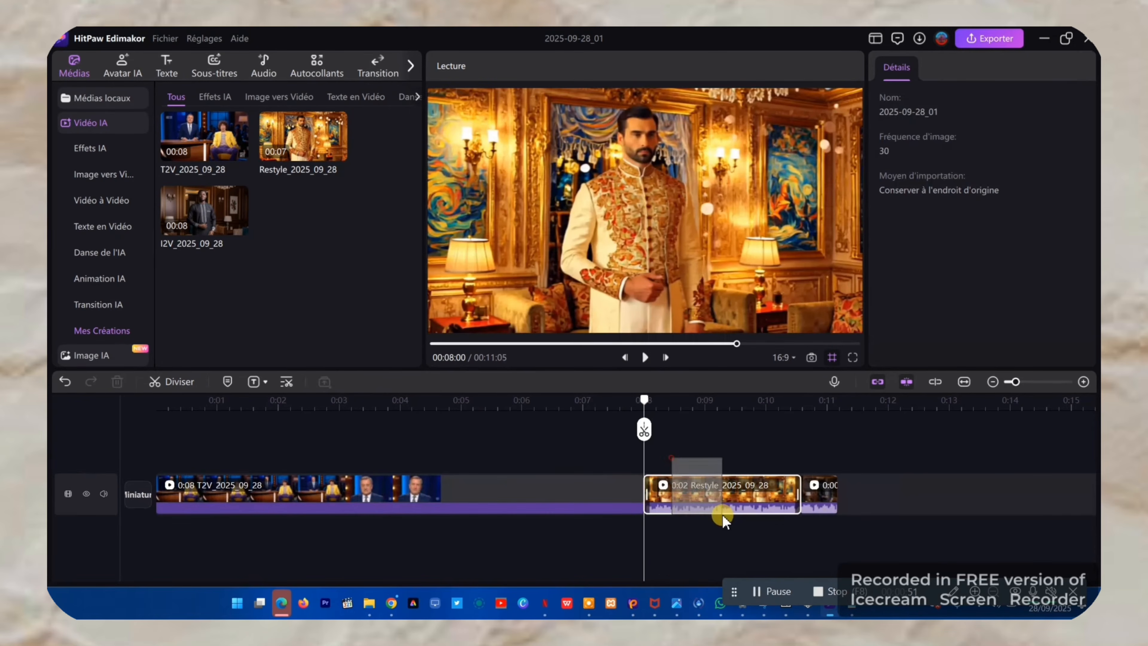
click(749, 520)
key(Delete)
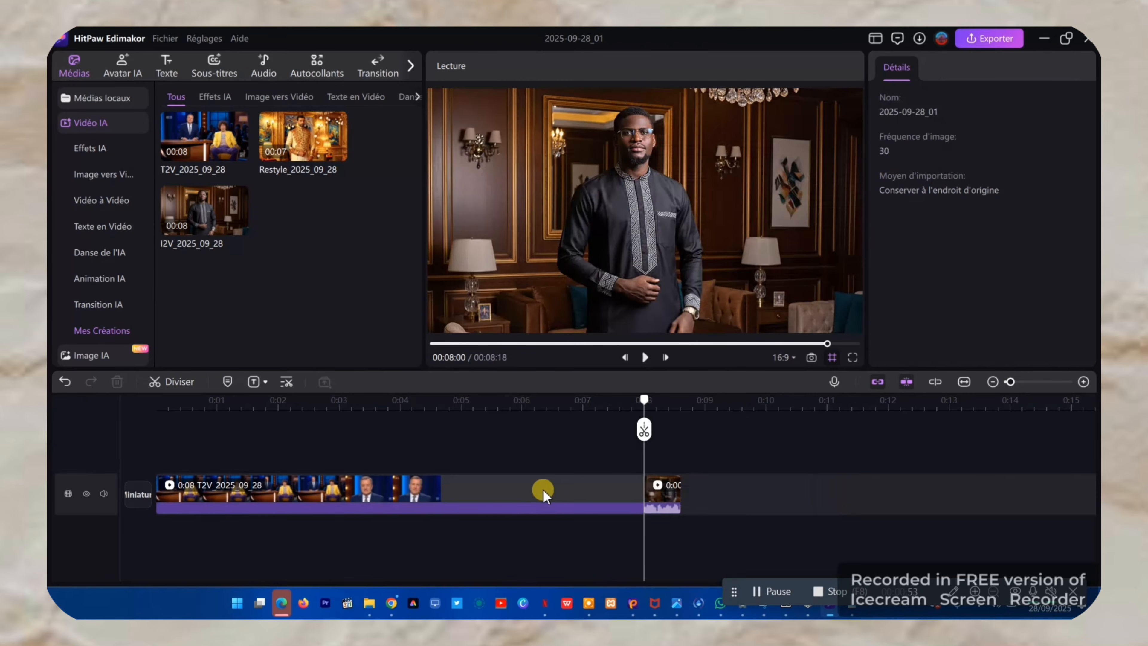
click(676, 455)
click(664, 490)
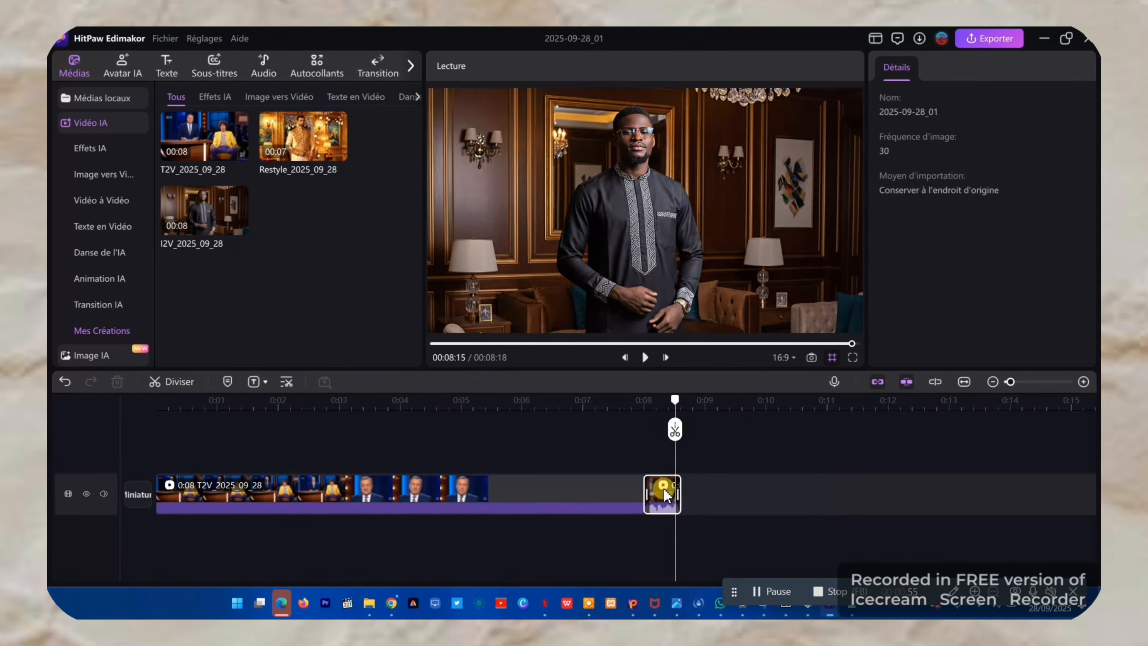
key(Delete)
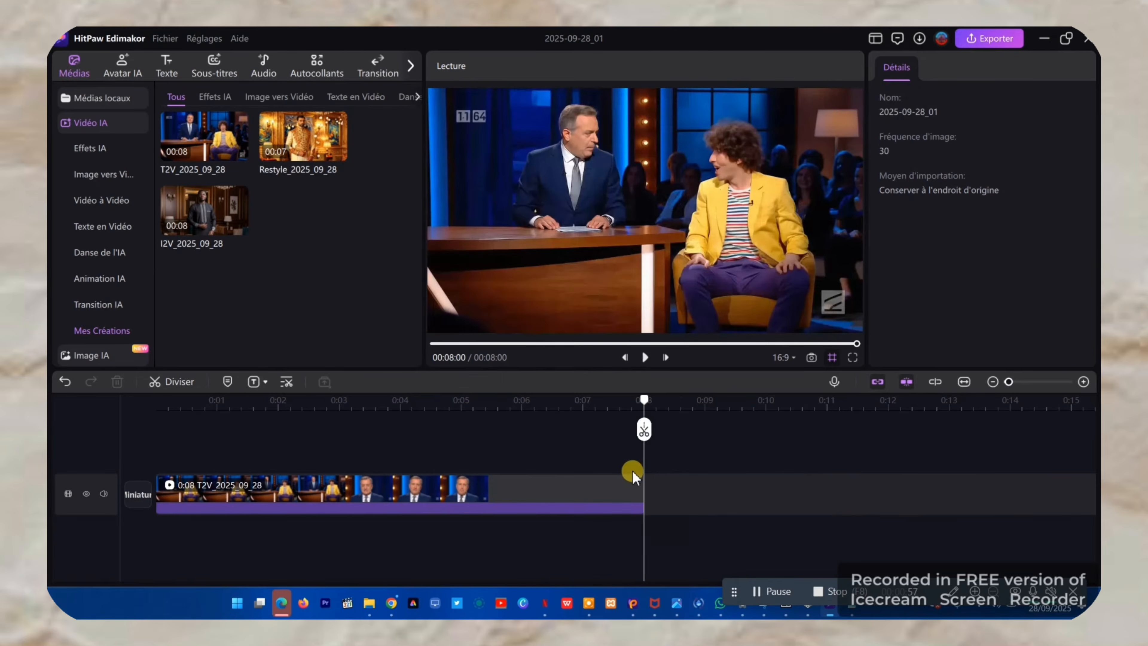
Generate automatic subtitles for the main timeline in the trending white-box "THE QUICK BROWN FOX" style.
drag(643, 403, 127, 444)
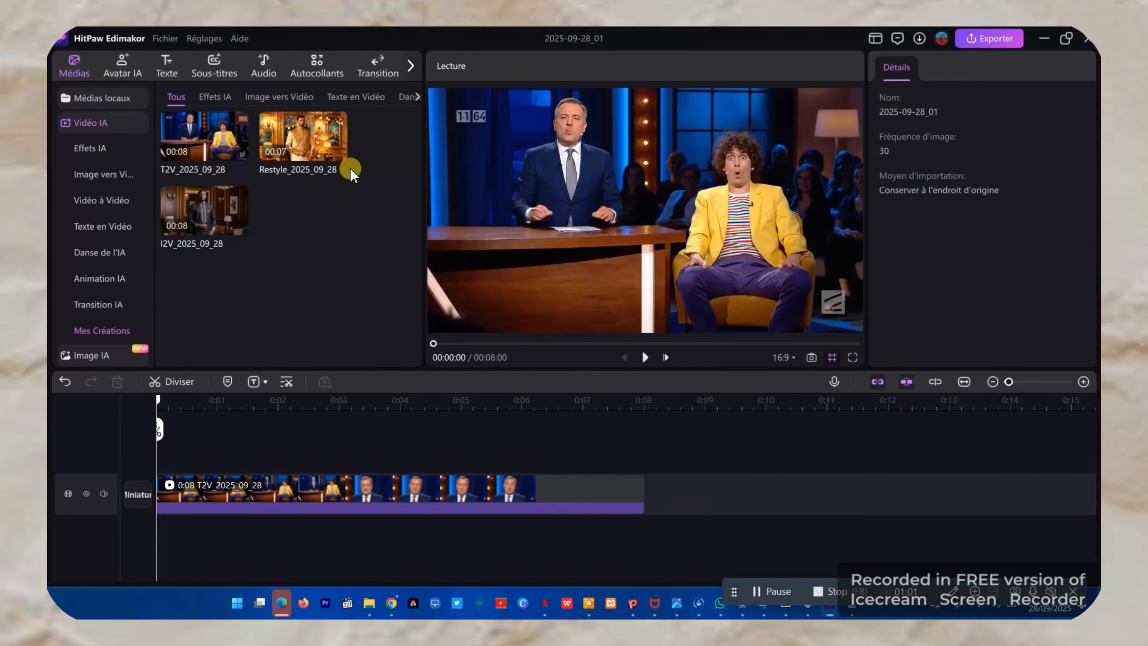
mouse_move(322, 153)
click(216, 72)
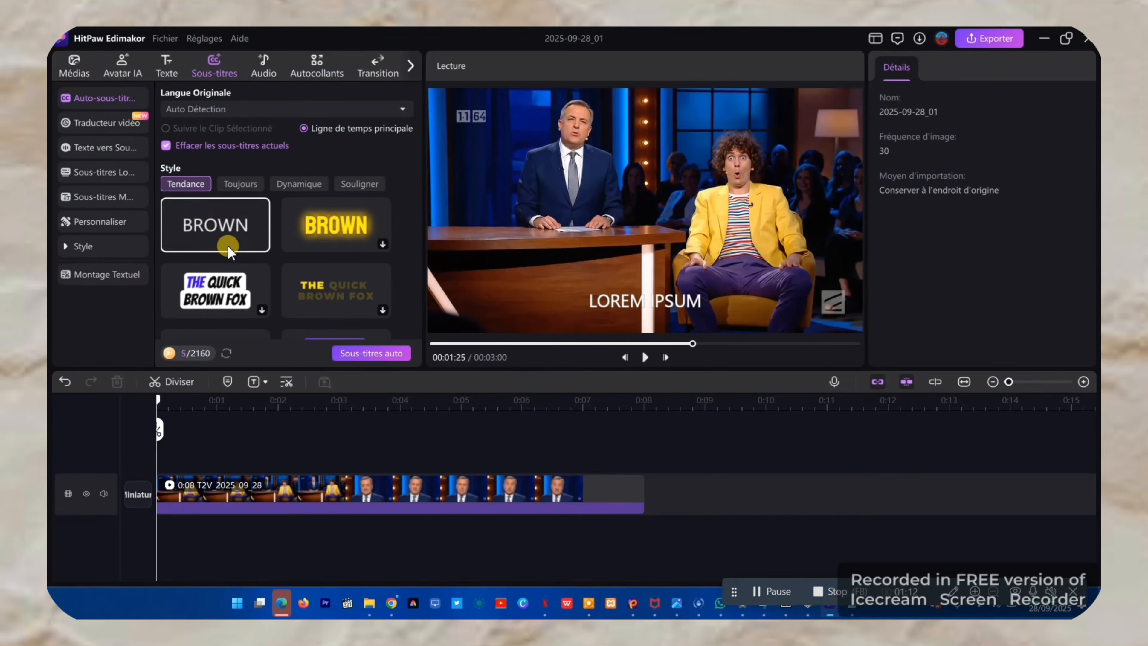
click(226, 292)
click(392, 358)
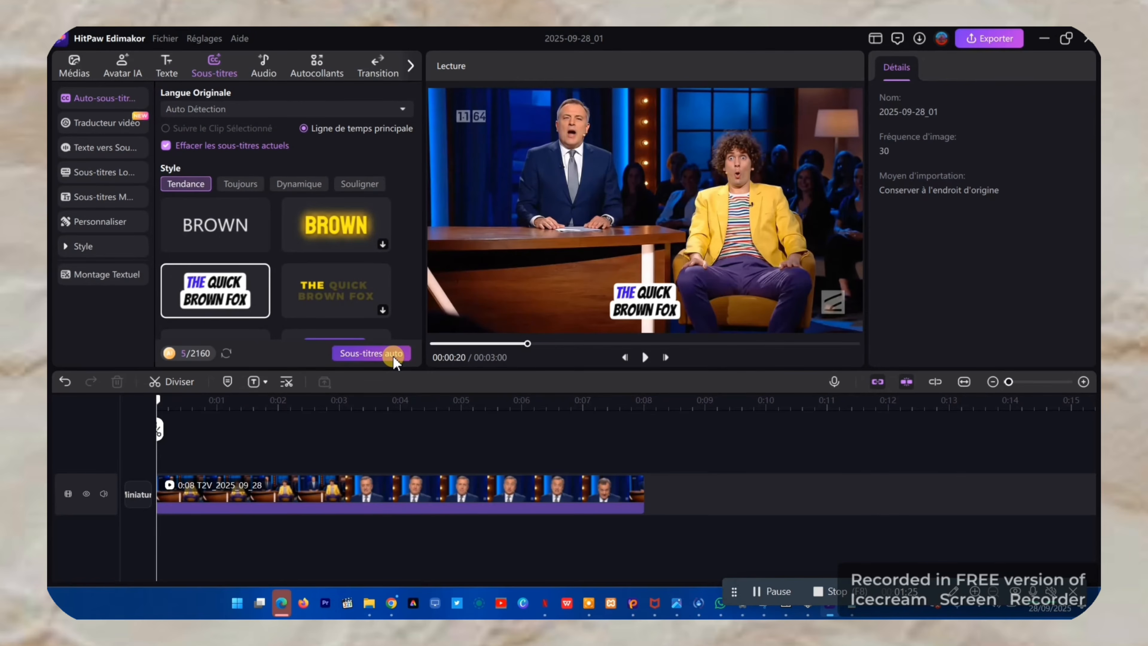
click(392, 358)
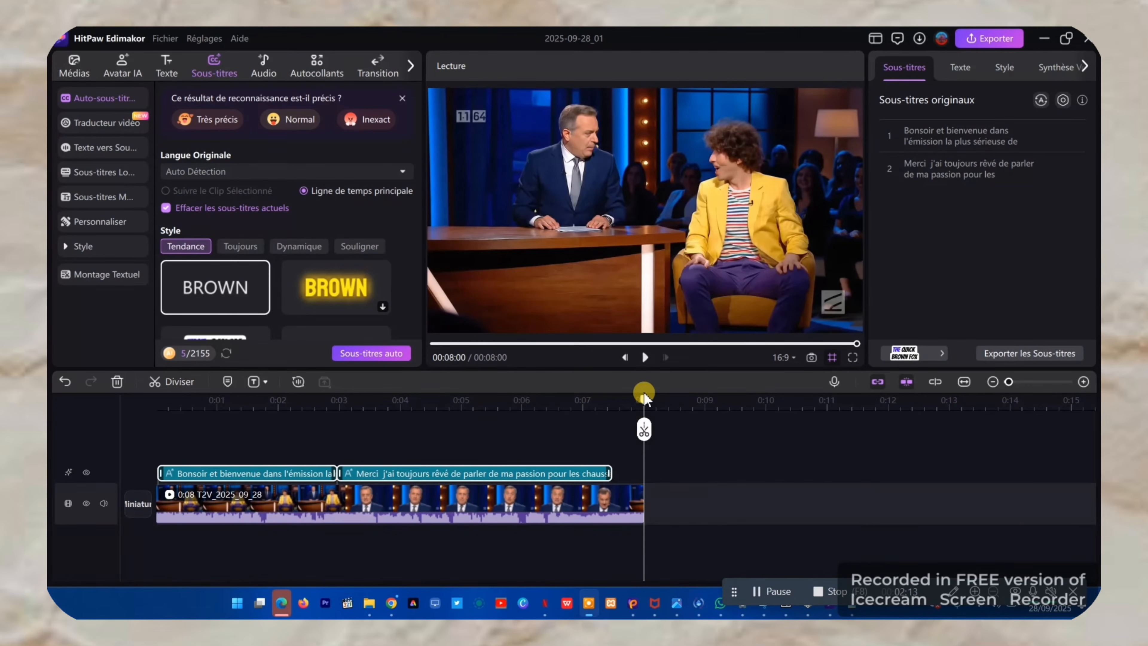
Play the subtitled video from the beginning to check the captions.
drag(644, 396, 127, 410)
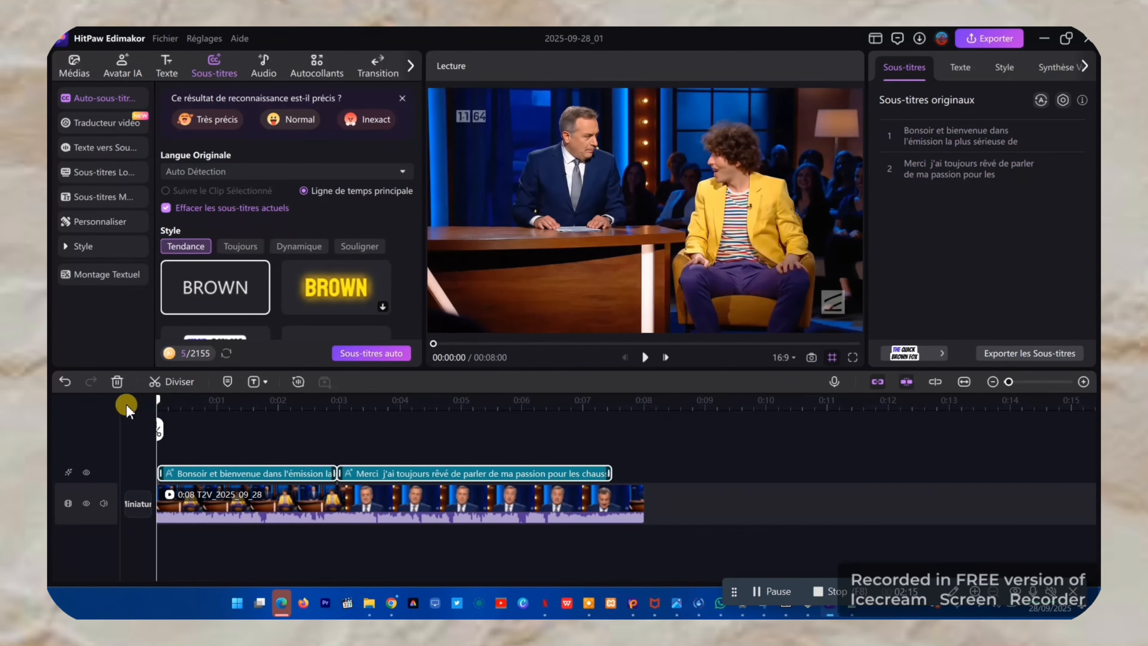
click(644, 358)
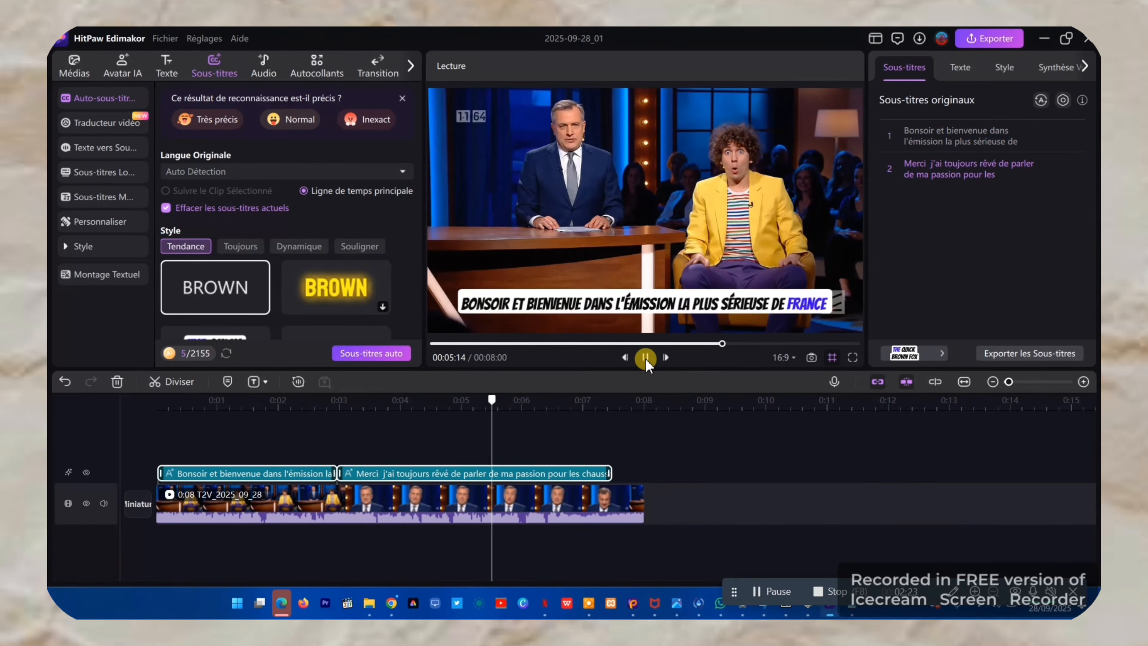
click(645, 357)
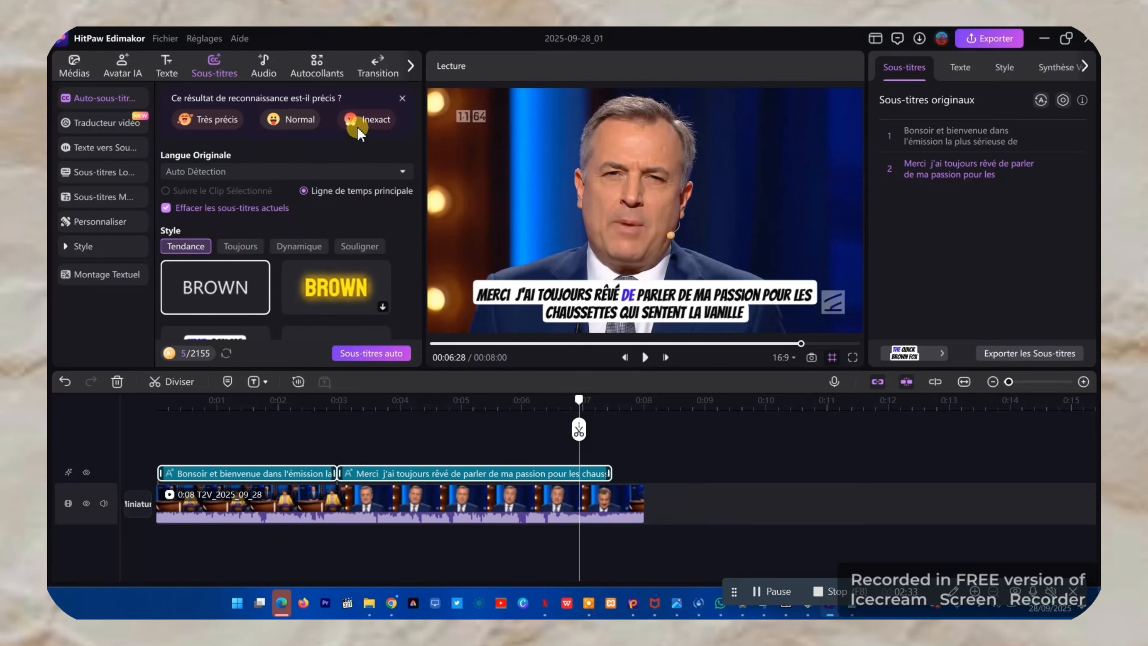
Split the talk-show clip at 00:03:17.
click(373, 443)
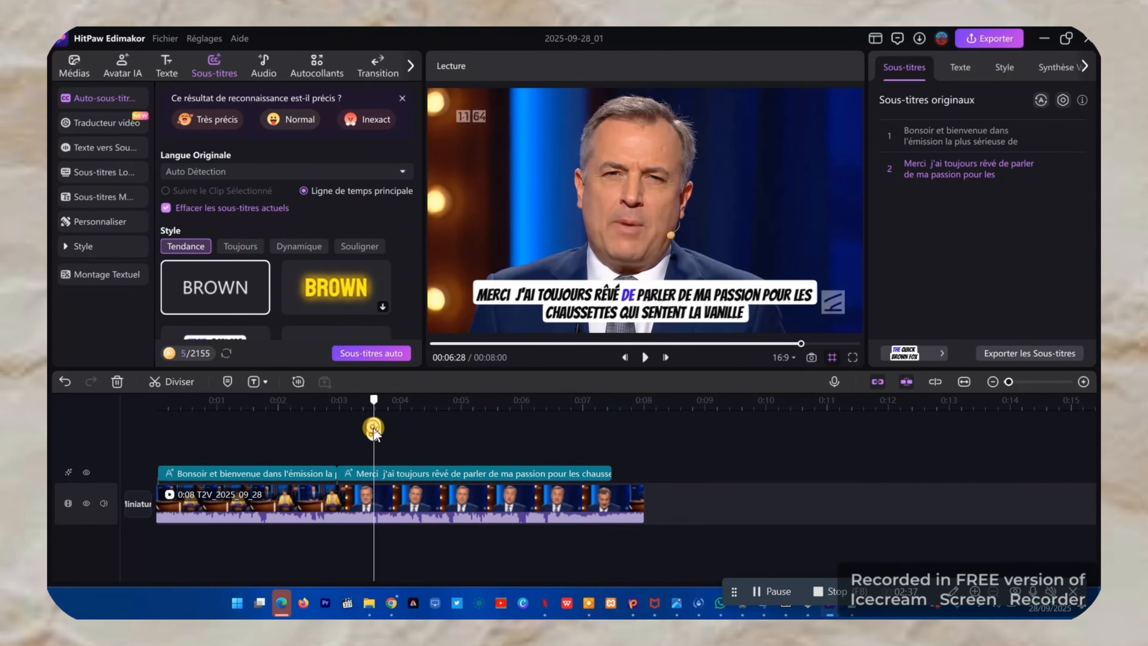
click(377, 514)
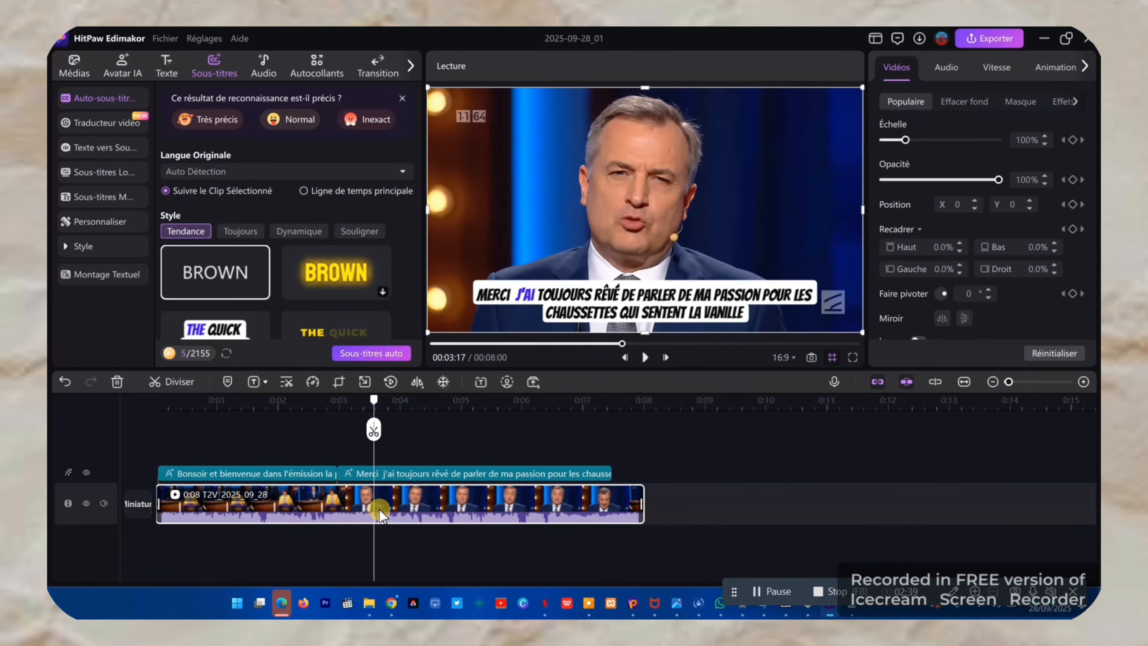
key(ctrl+b)
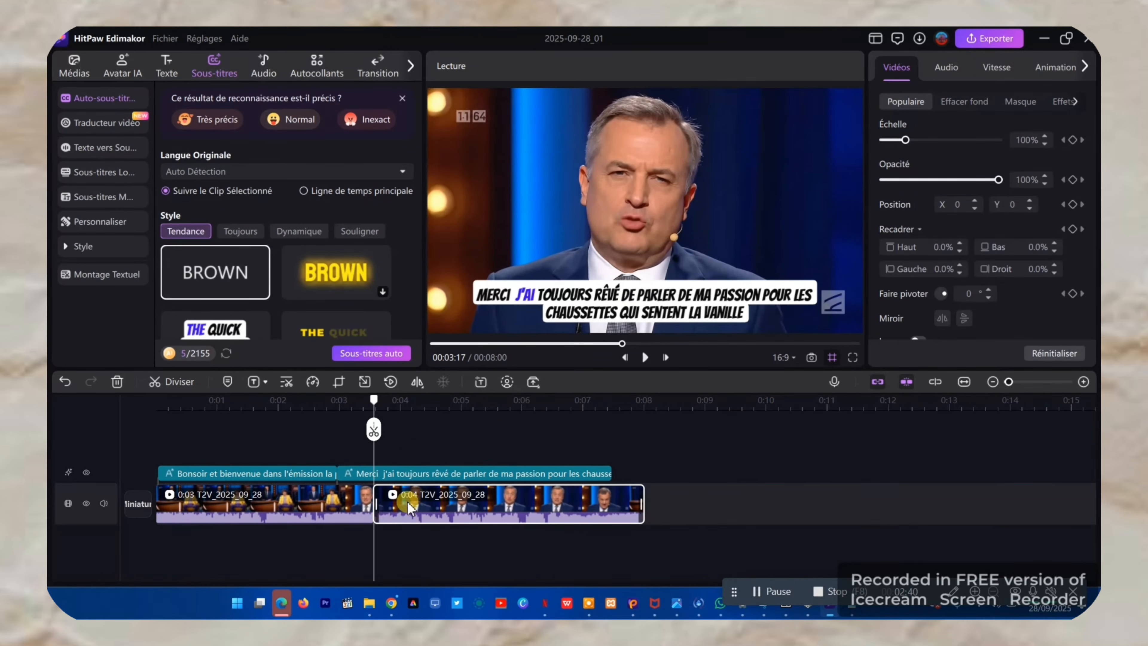
Examine the AI music generator's song description, style and lyrics options.
click(378, 65)
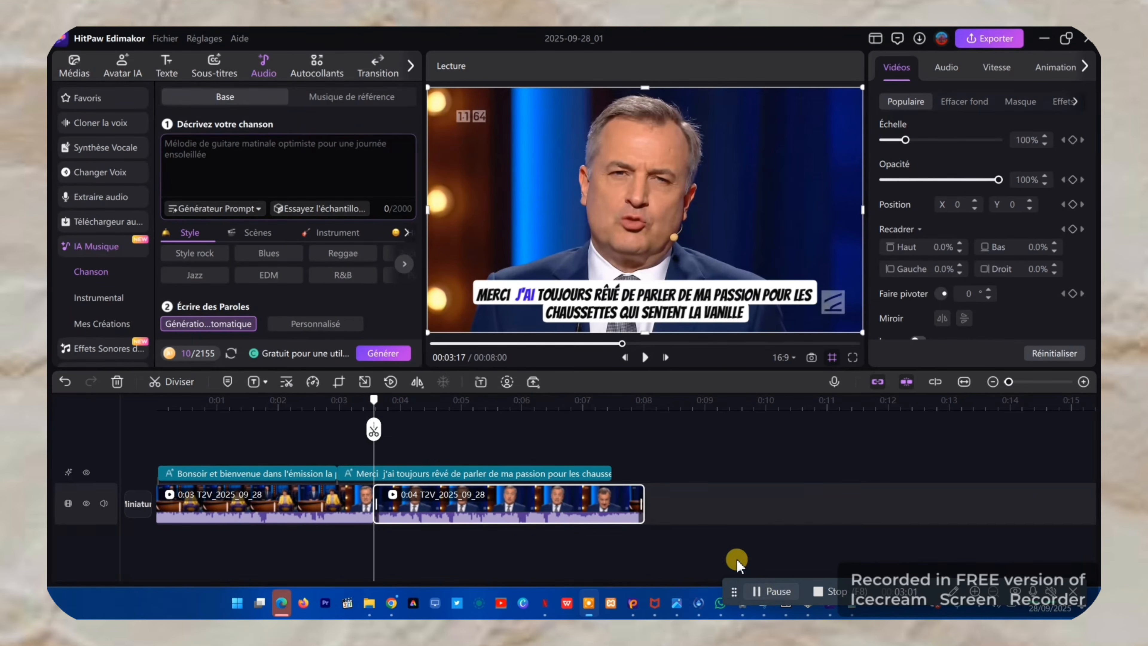
click(252, 149)
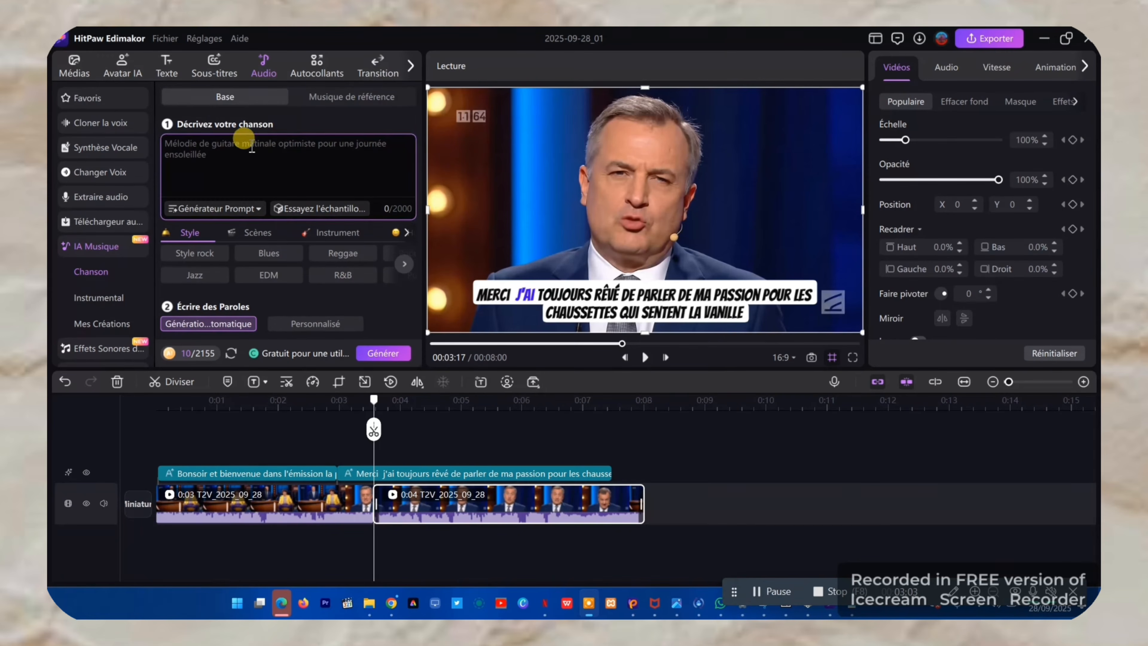
click(216, 80)
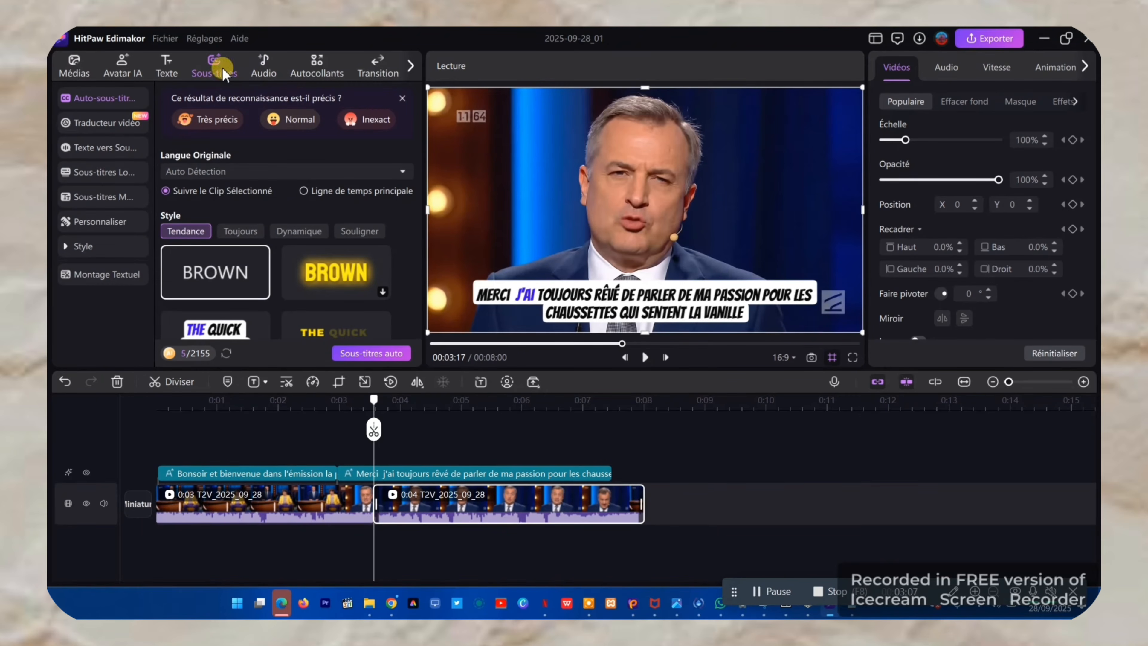
click(266, 68)
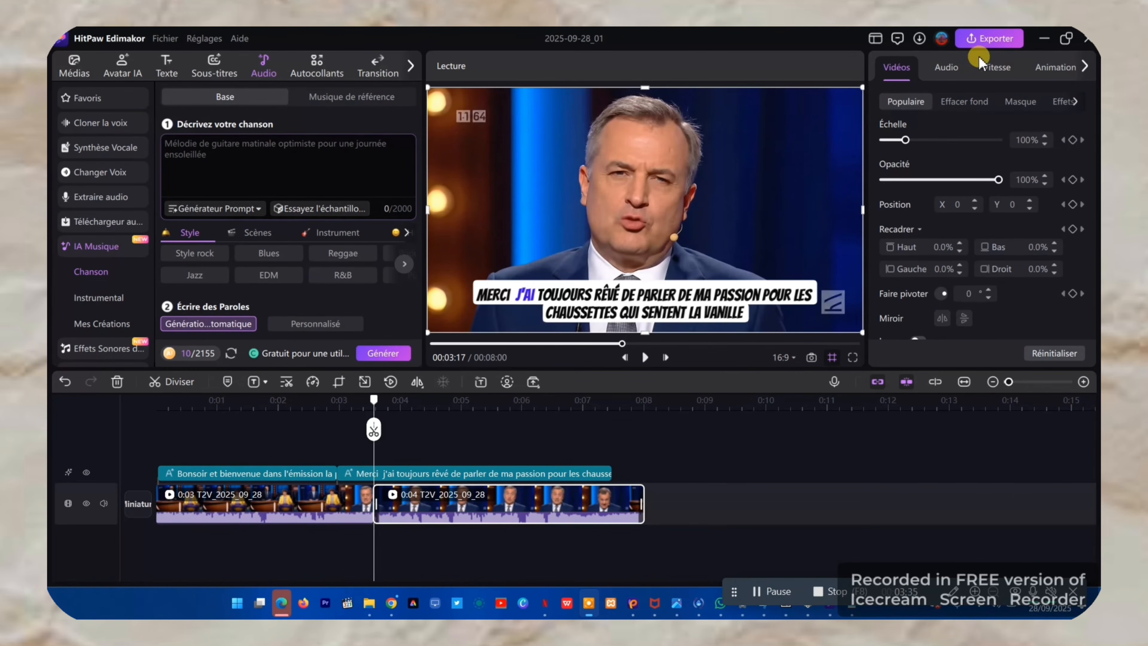
Open the local export settings for the talk-show video and review the format and resolution options.
click(993, 40)
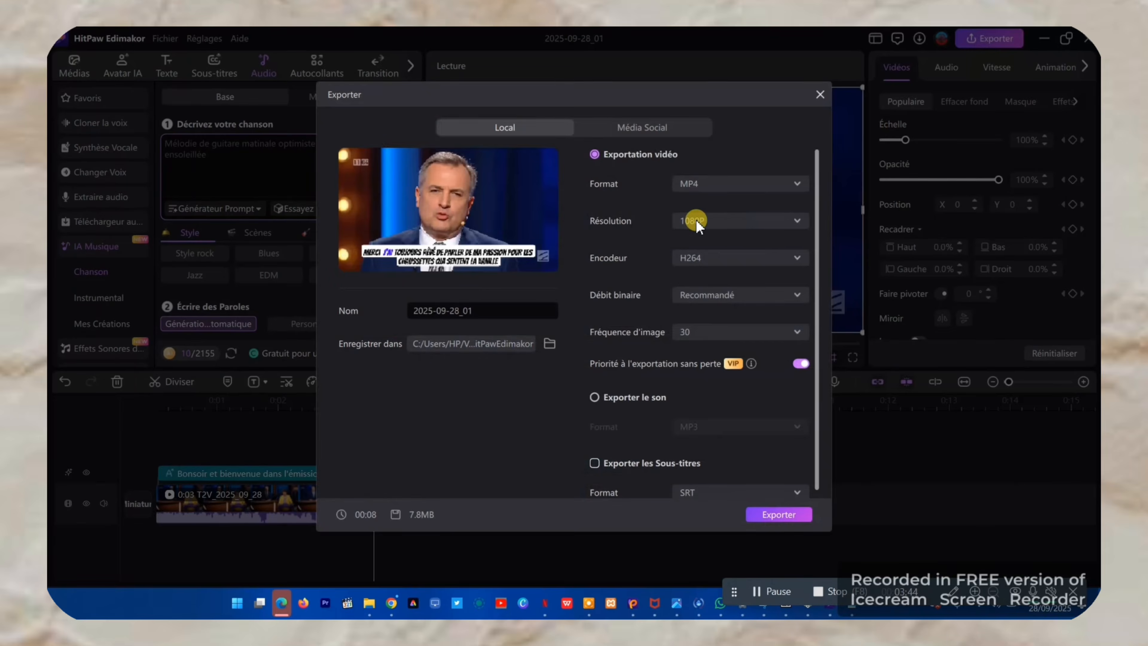
click(731, 186)
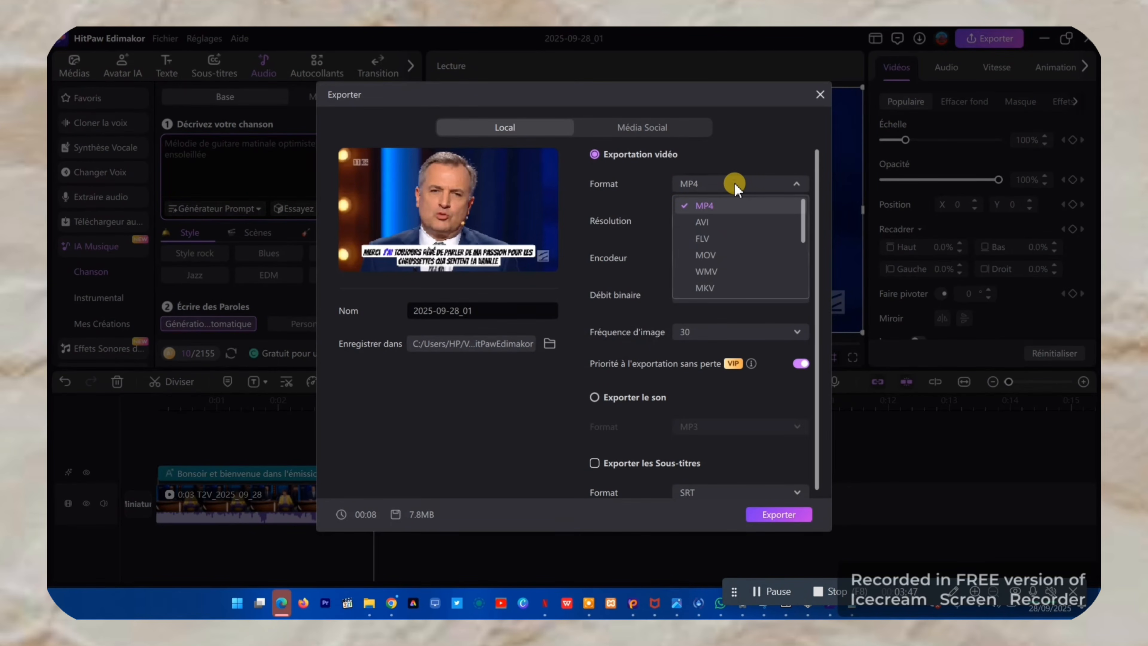
click(756, 159)
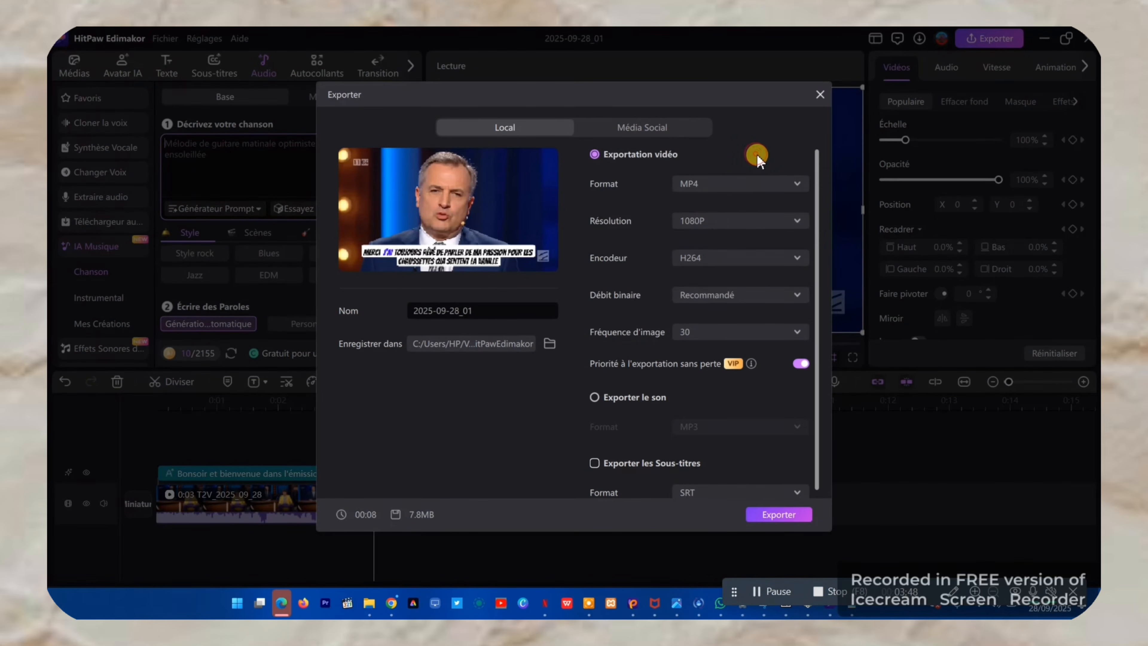
click(761, 221)
Examine the social media publishing options, open the Google sign-in for YouTube, and return to the local export settings.
click(650, 137)
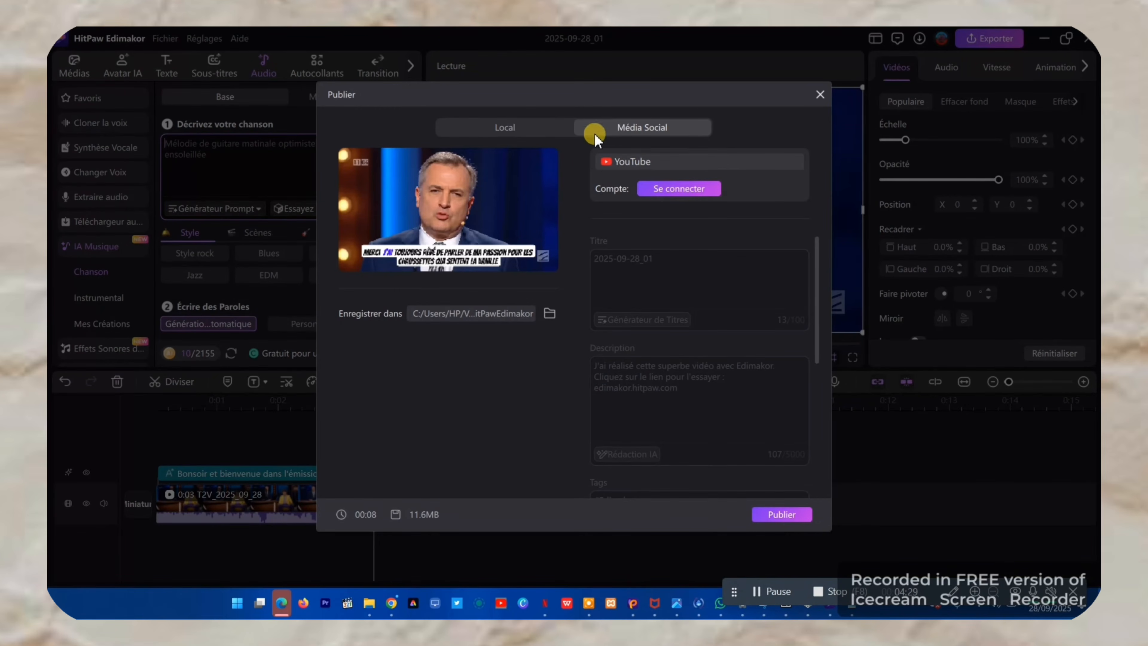
click(520, 130)
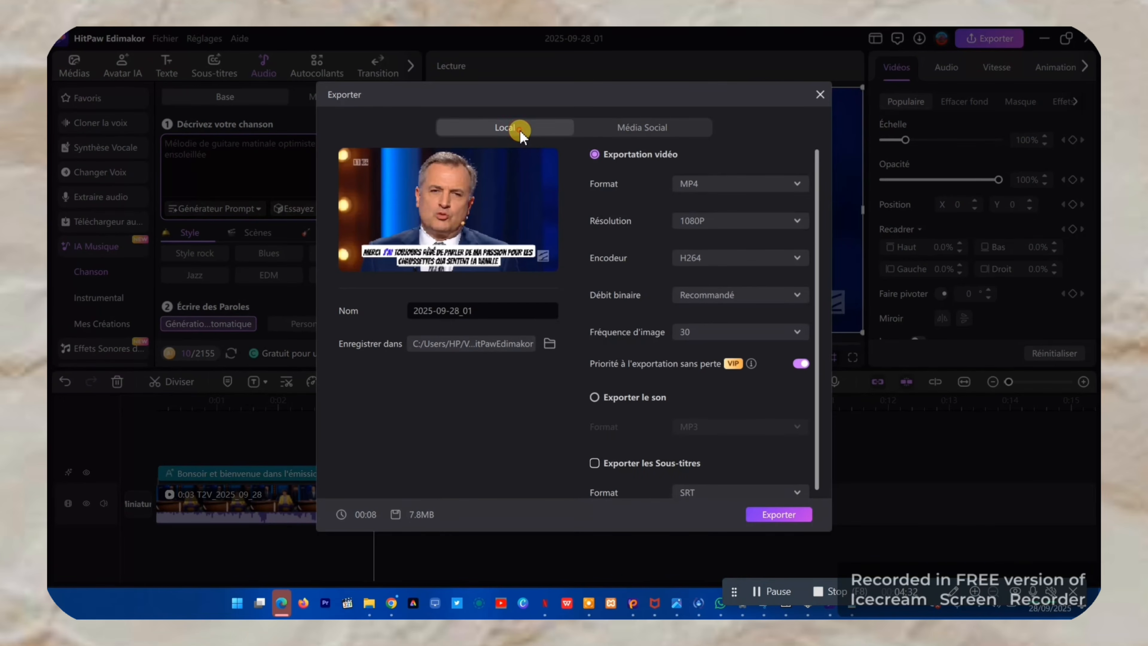
click(661, 132)
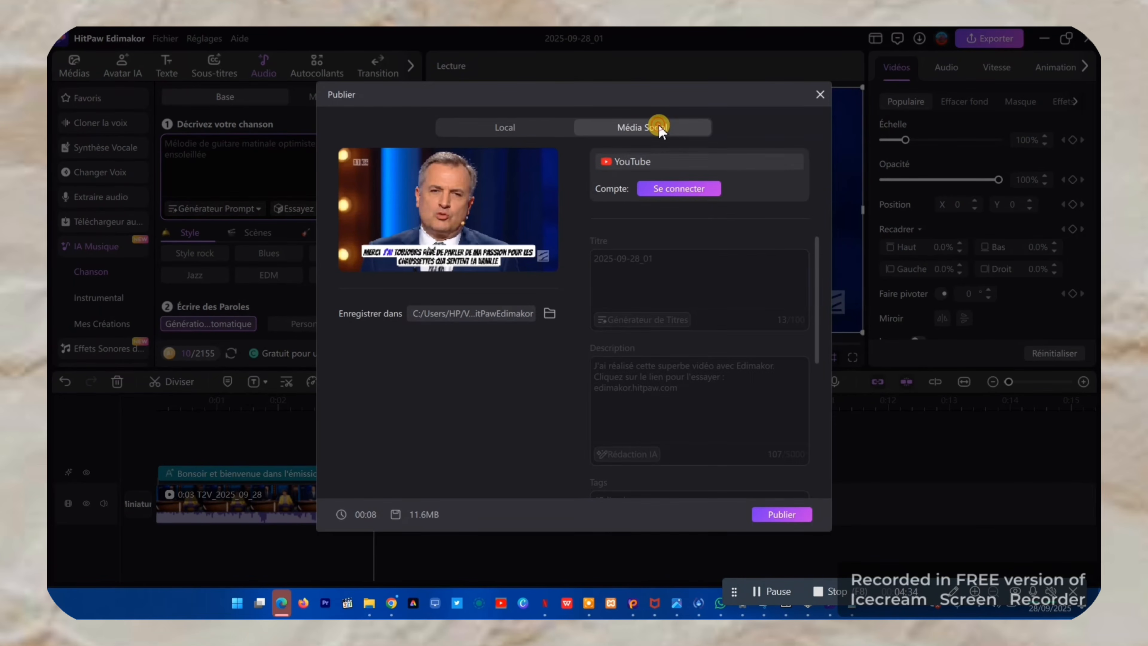
click(675, 189)
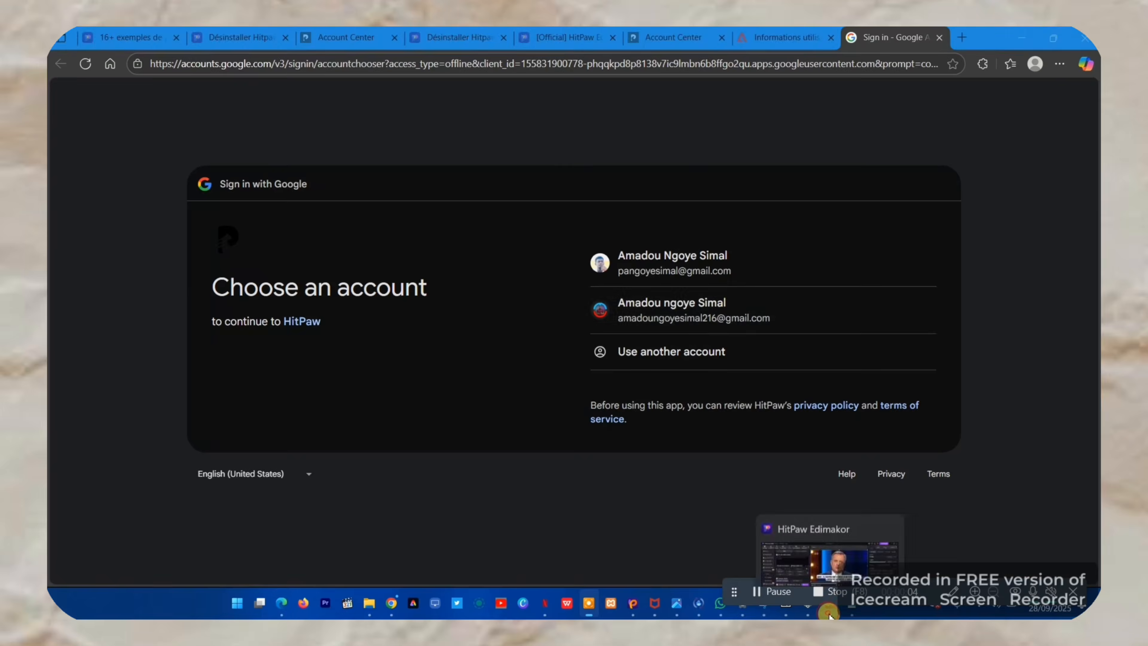
click(829, 606)
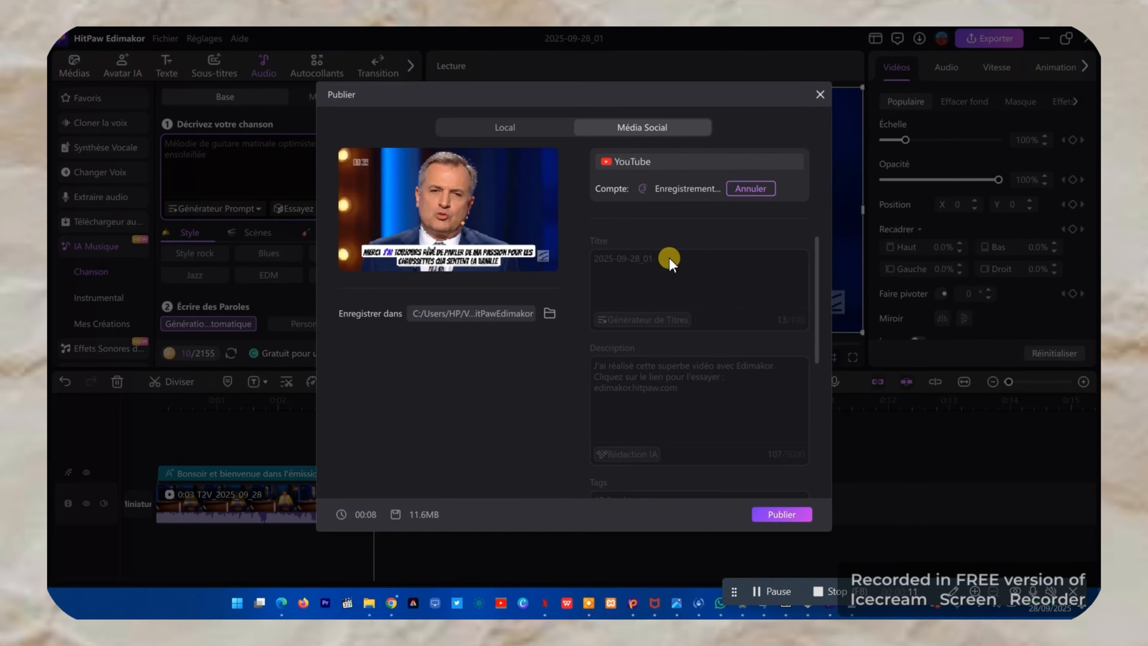
click(544, 130)
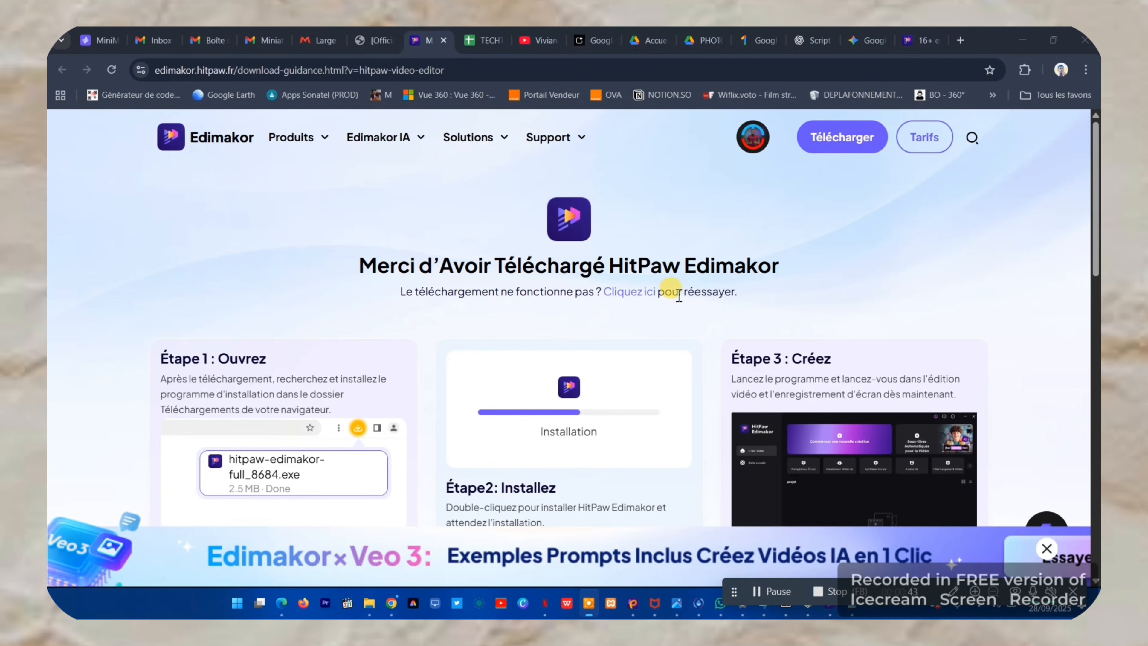
Download the HitPaw Edimakor installer from its website in Chrome and check its progress in the recent downloads.
click(855, 146)
click(855, 146)
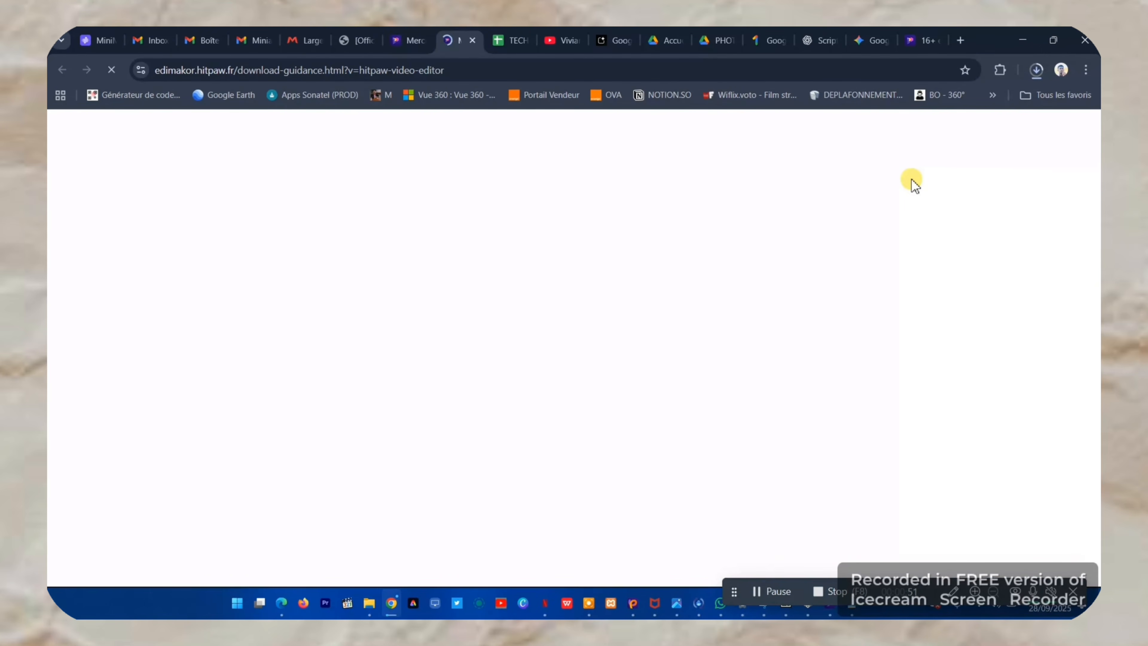
click(1034, 76)
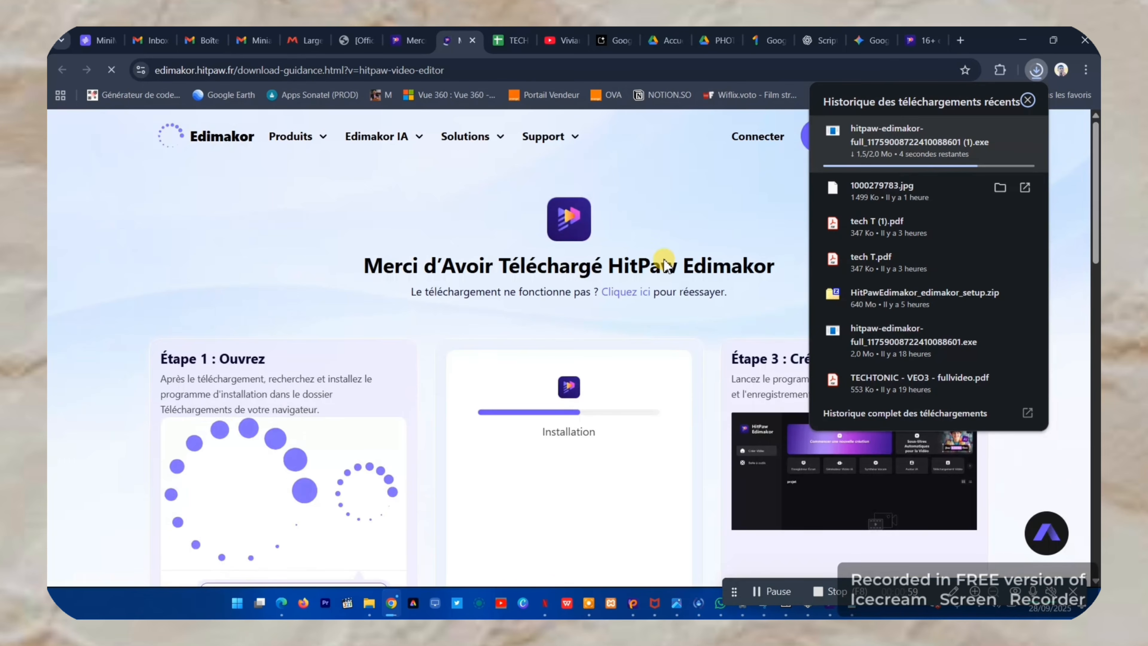
click(739, 252)
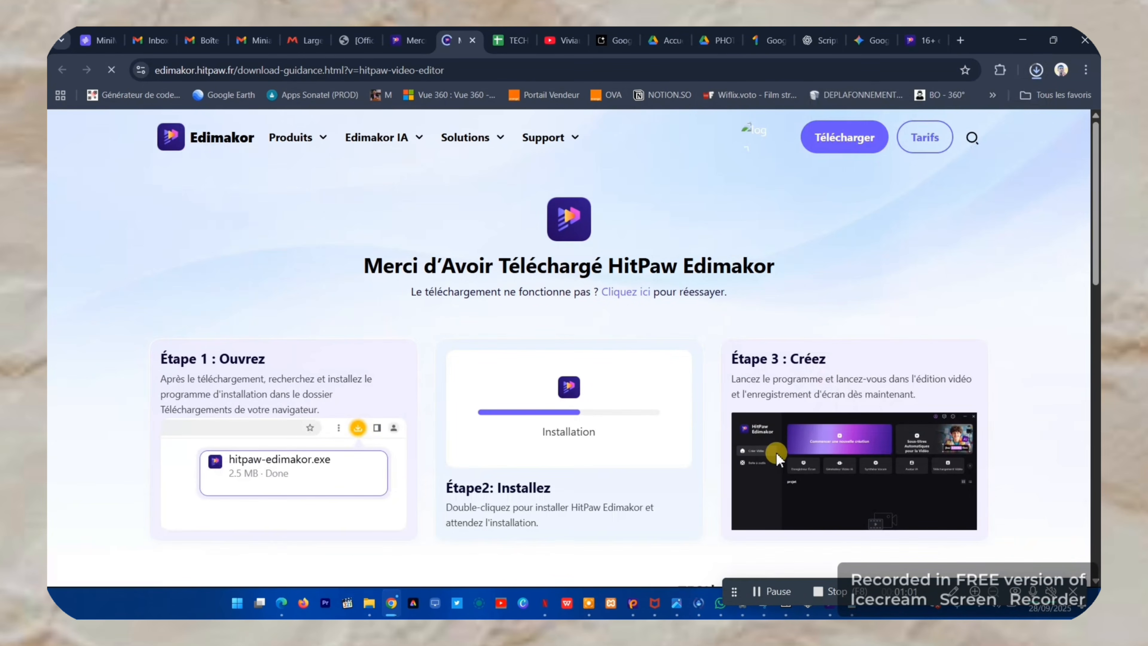